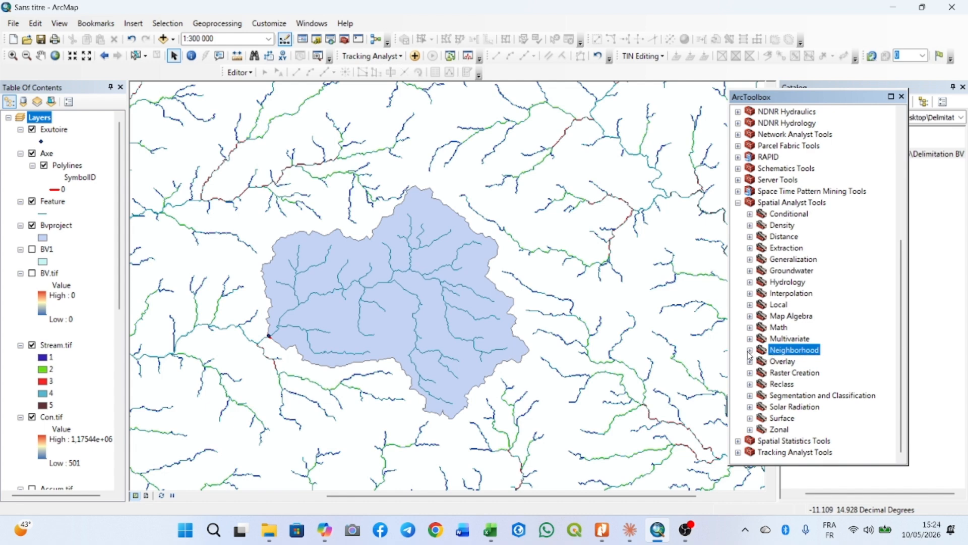
# Step: Run Focal Statistics on MNT.tif with a circular neighborhood and save the output raster as Focals.tif in the Delimitation BV folder
pyautogui.doubleClick(775, 351)
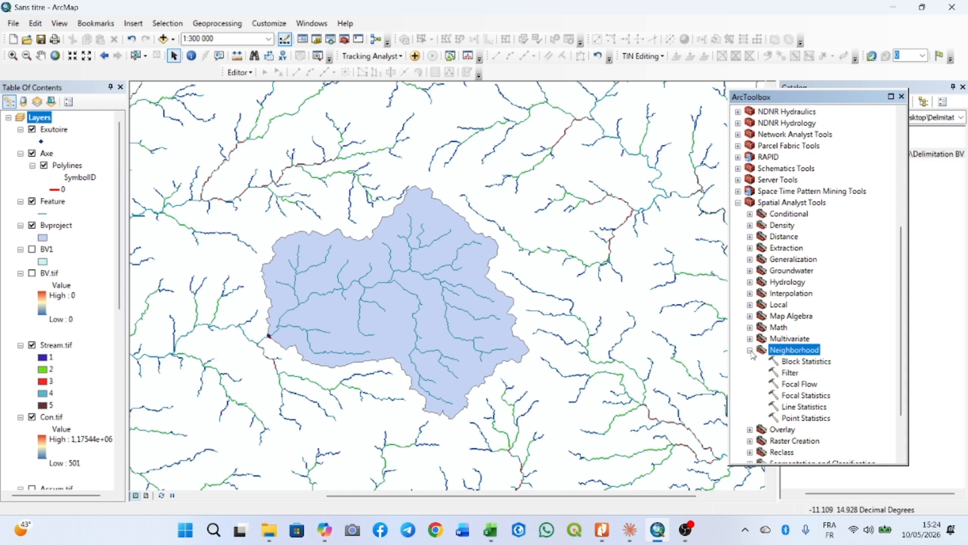
pyautogui.doubleClick(809, 397)
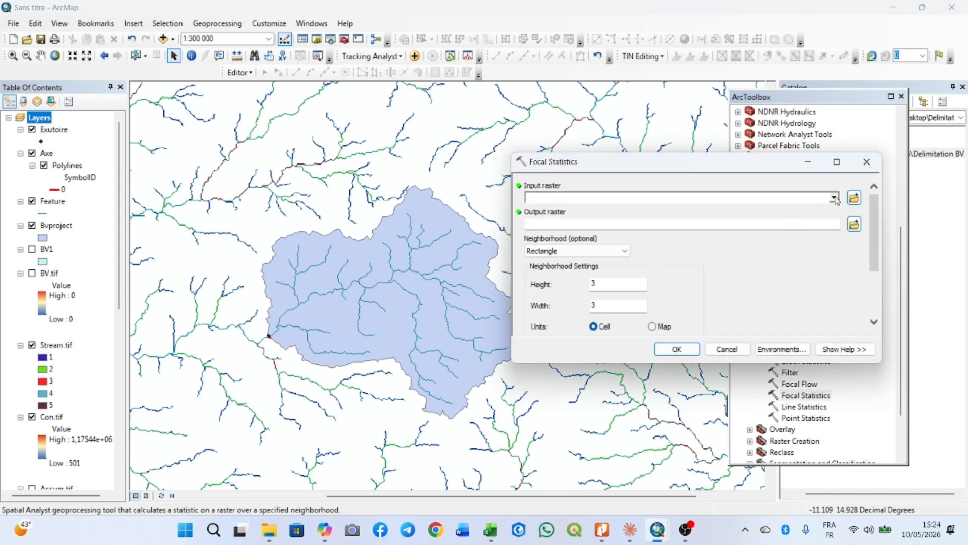
pyautogui.click(835, 198)
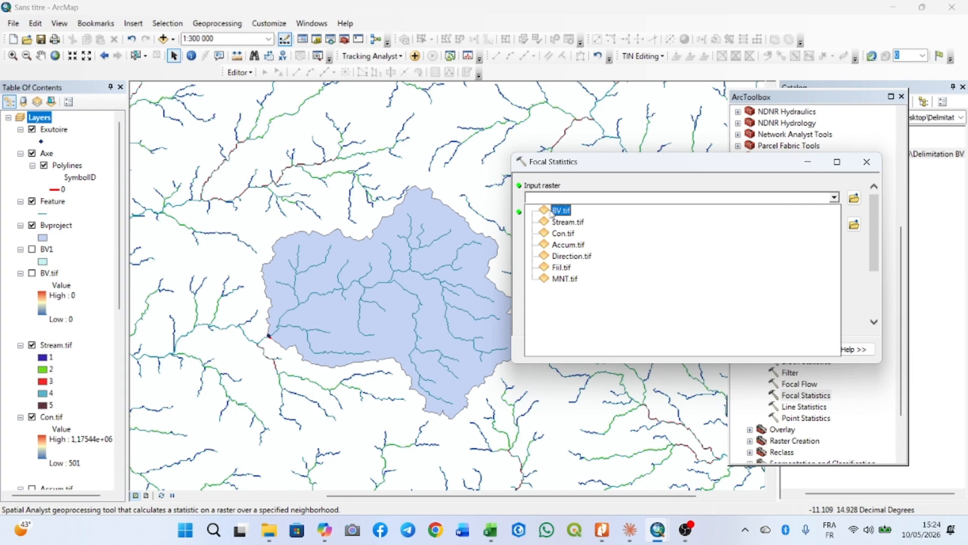
pyautogui.click(565, 279)
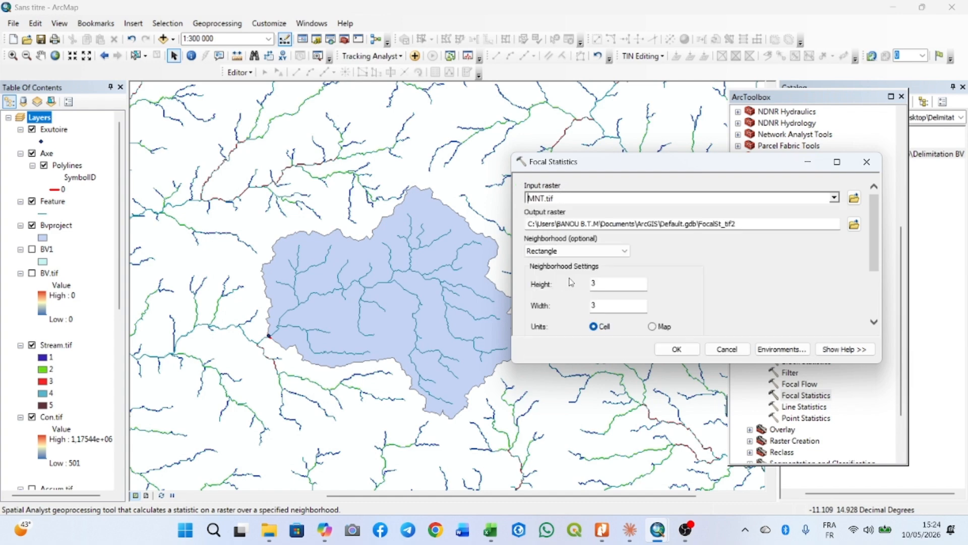
pyautogui.click(616, 257)
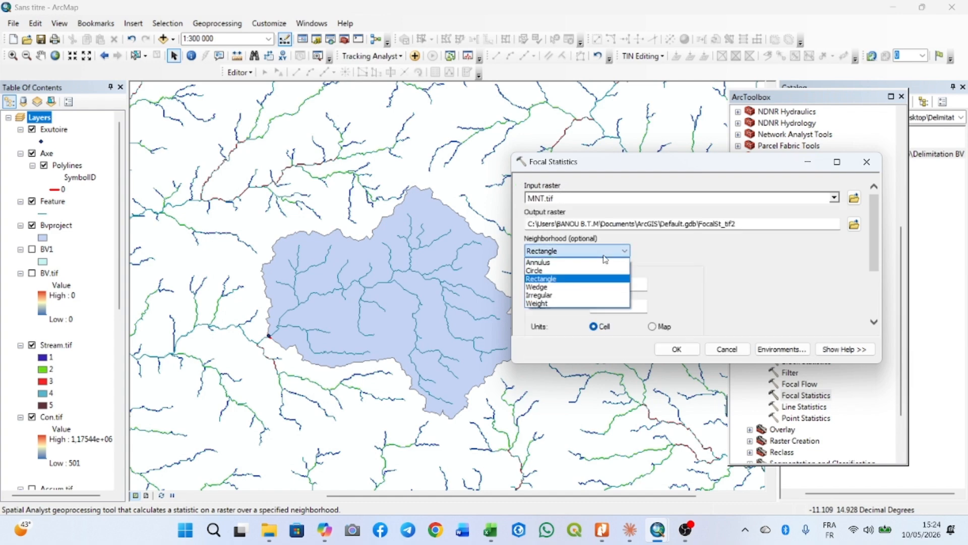
pyautogui.click(575, 271)
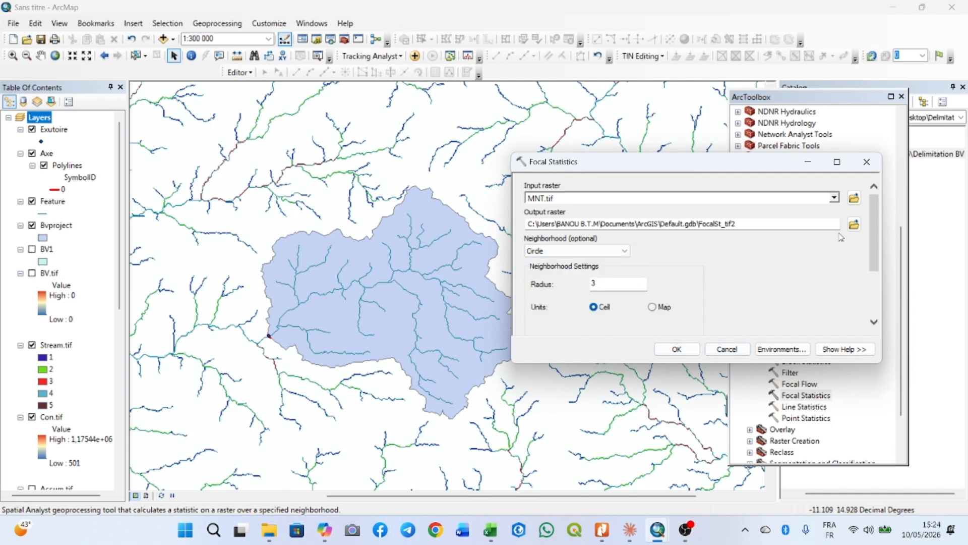
pyautogui.click(853, 224)
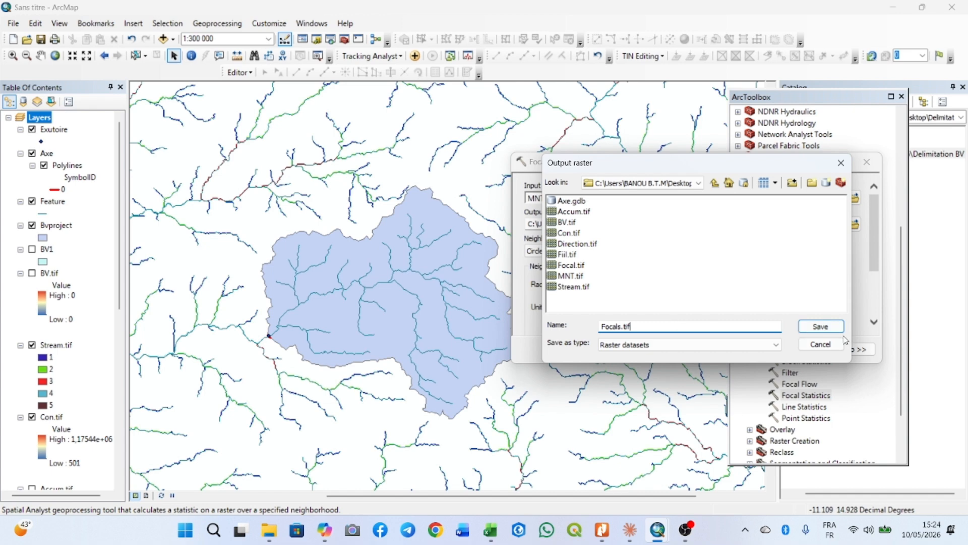
pyautogui.click(826, 329)
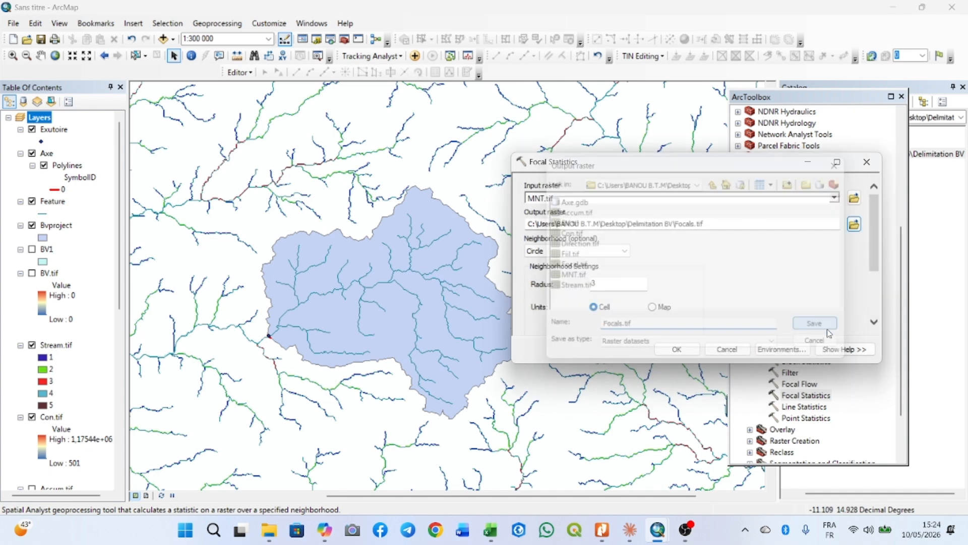
pyautogui.click(676, 349)
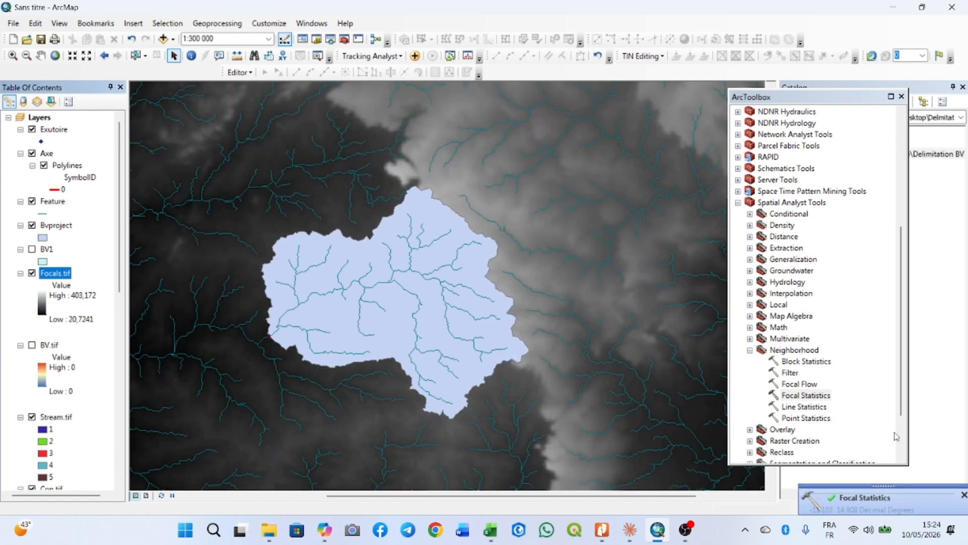
# Step: Set up the Contour surface tool with Focals.tif as the input raster and a contour interval of 10
pyautogui.scroll(-1, 813, 411)
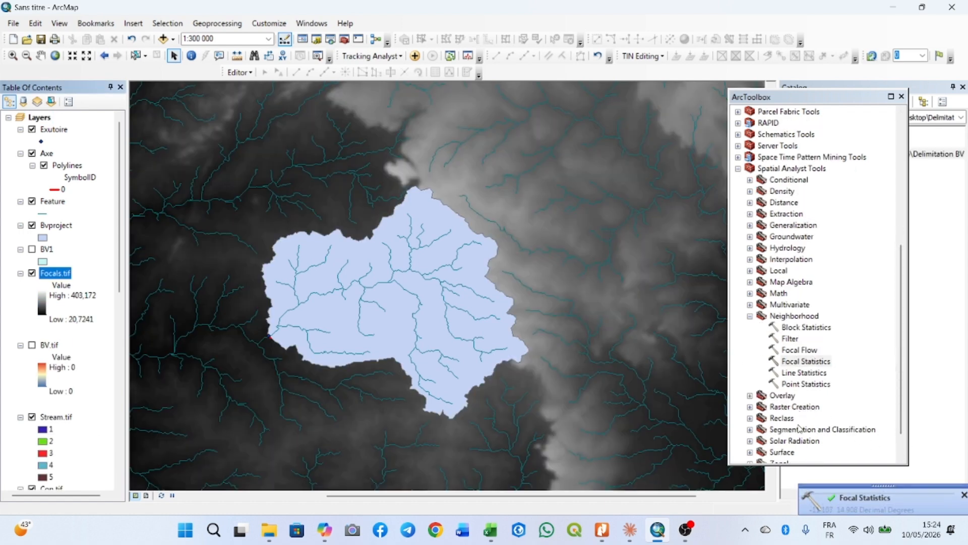
pyautogui.scroll(-1, 801, 426)
pyautogui.click(750, 418)
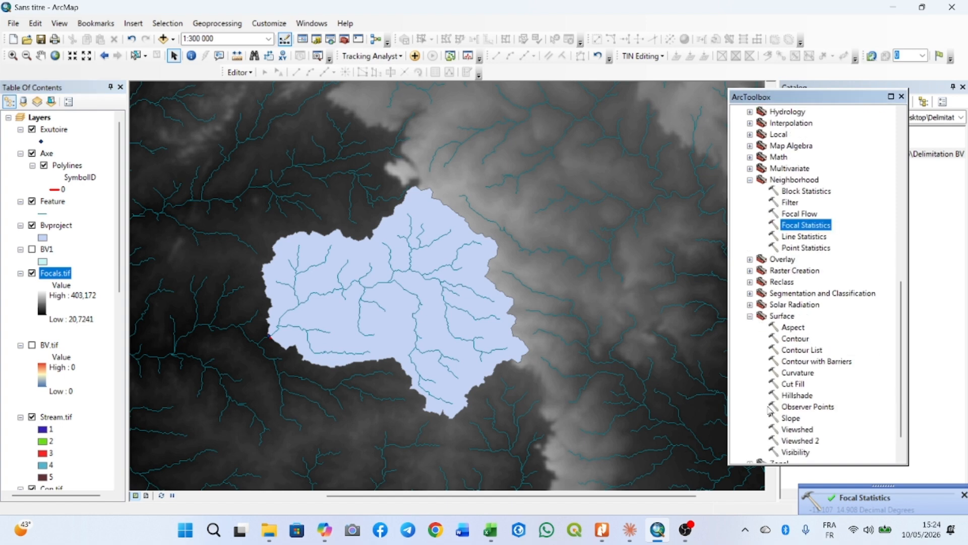
pyautogui.click(795, 339)
pyautogui.doubleClick(783, 338)
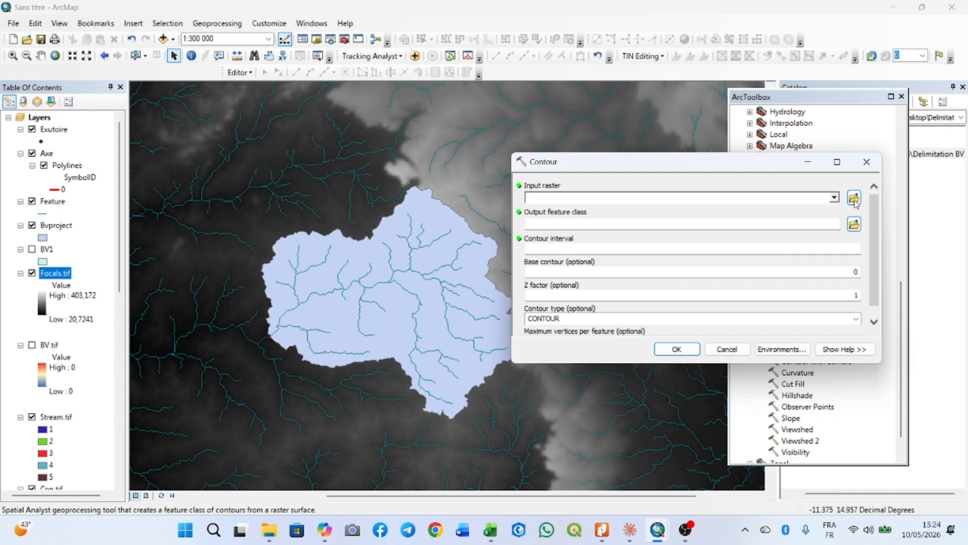
pyautogui.click(835, 198)
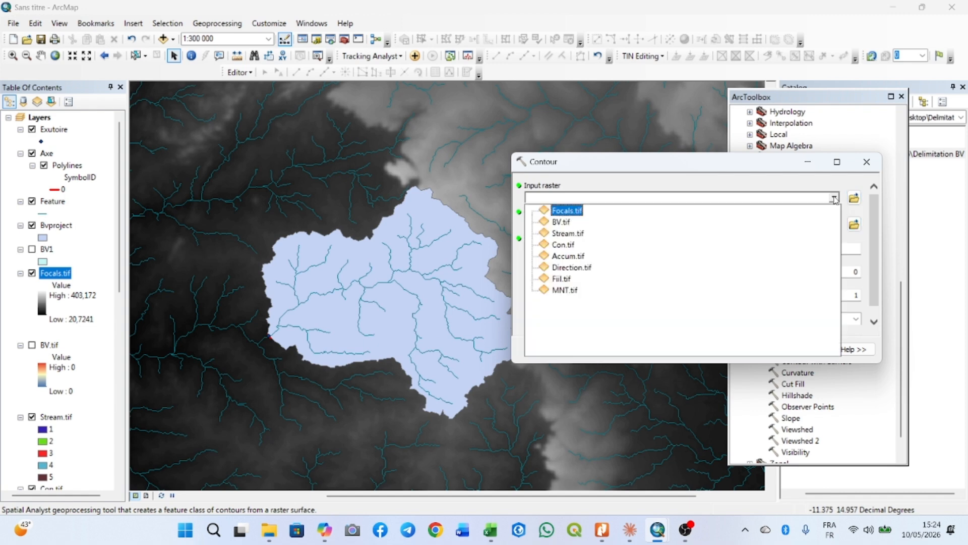
pyautogui.click(575, 214)
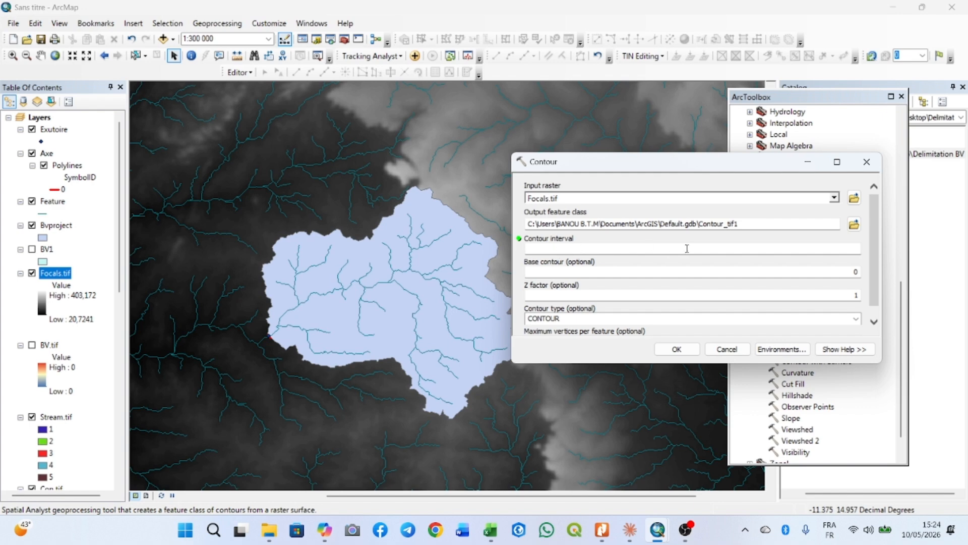
pyautogui.click(790, 248)
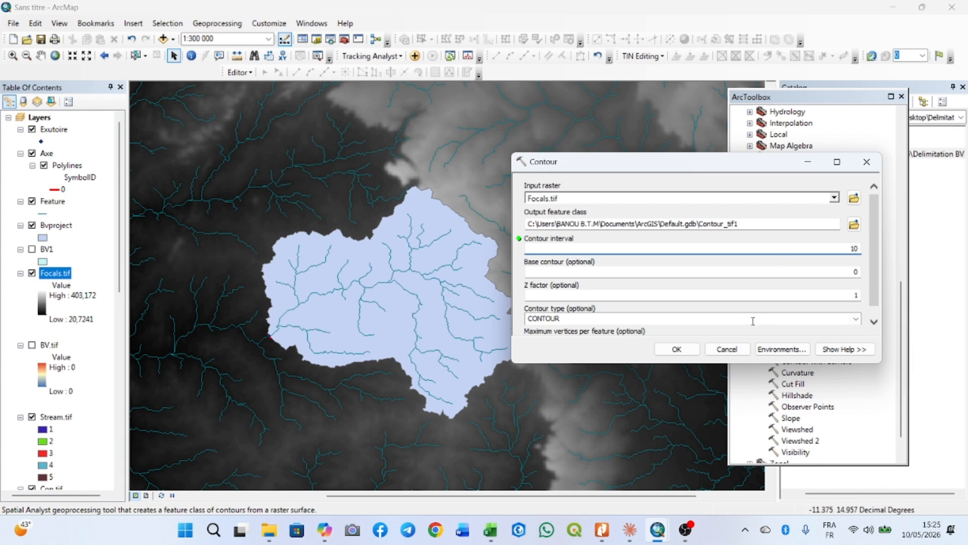
pyautogui.scroll(-1, 876, 298)
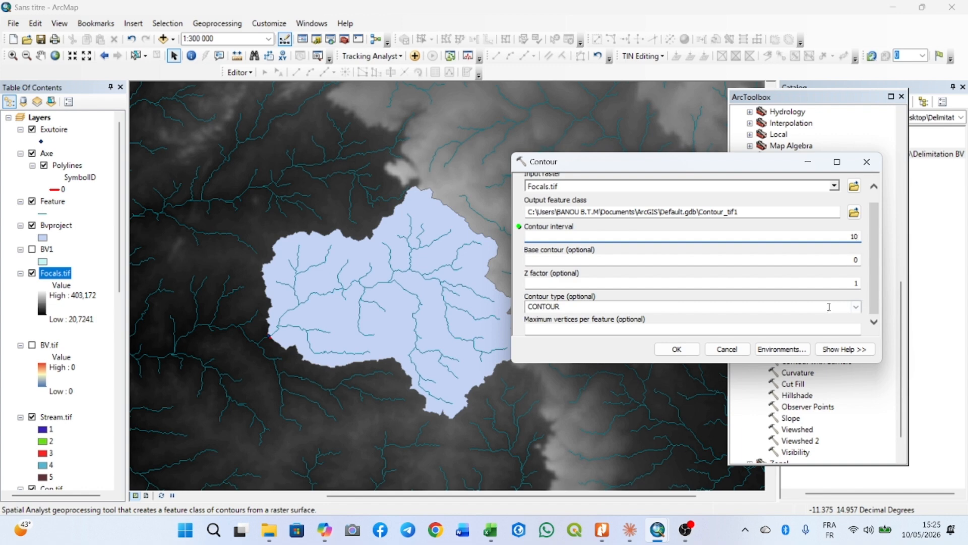
# Step: Save the contour output as "contour" in the Delimitation BV folder and run the Contour tool
pyautogui.click(854, 212)
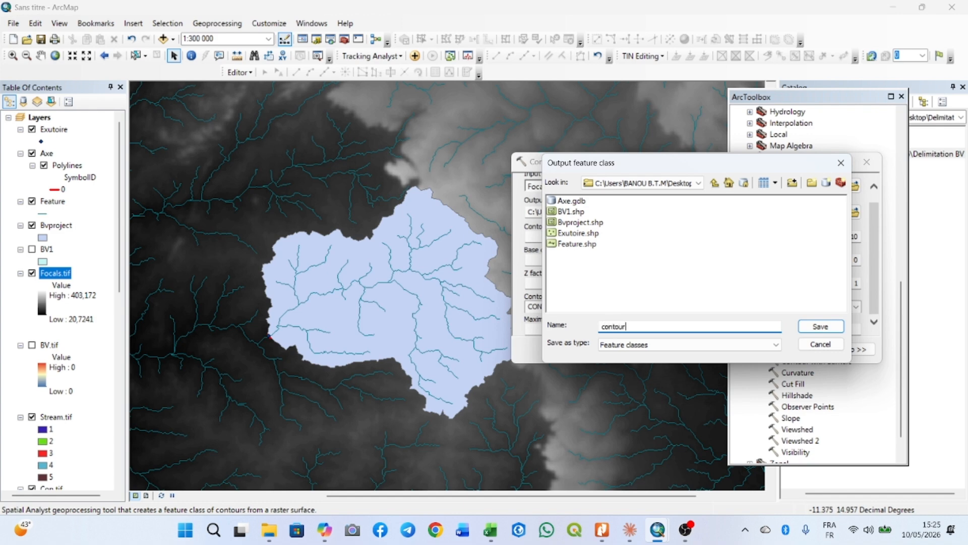
pyautogui.write('contour')
pyautogui.click(820, 326)
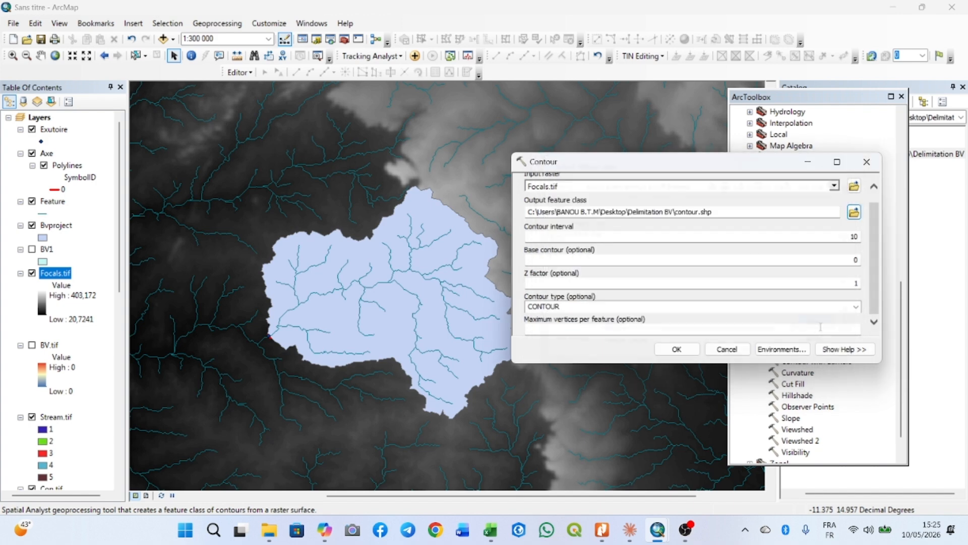
pyautogui.click(676, 349)
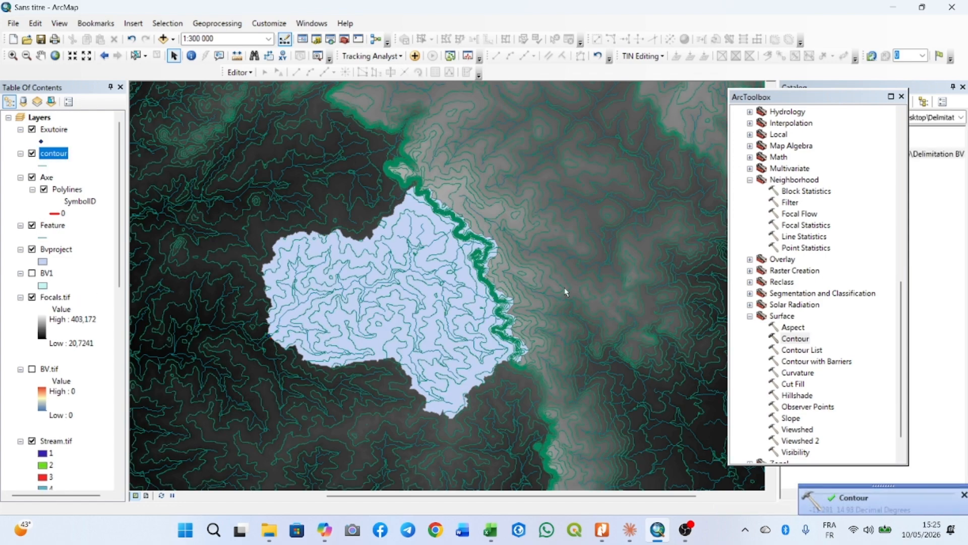
# Step: Turn on feature labels for the contour layer
pyautogui.scroll(-2, 468, 274)
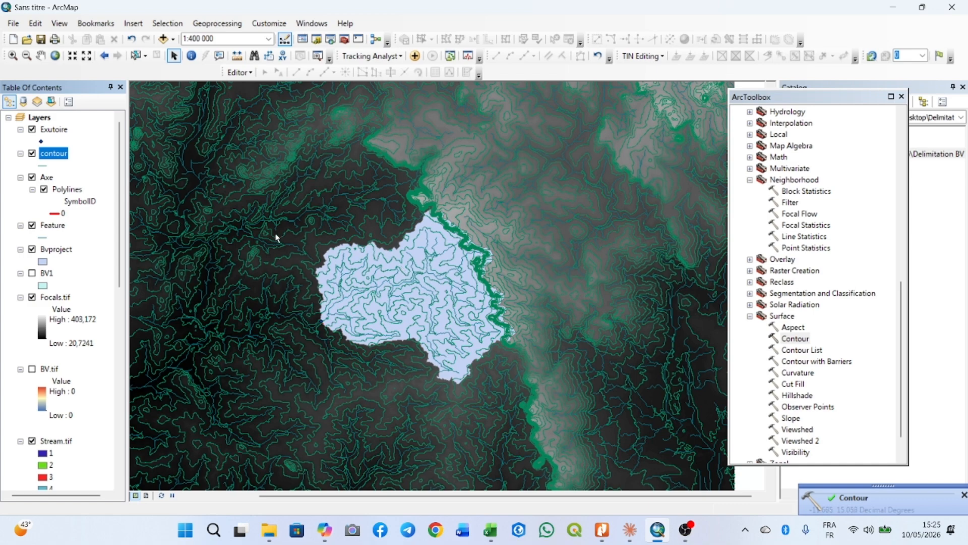
pyautogui.scroll(4, 423, 257)
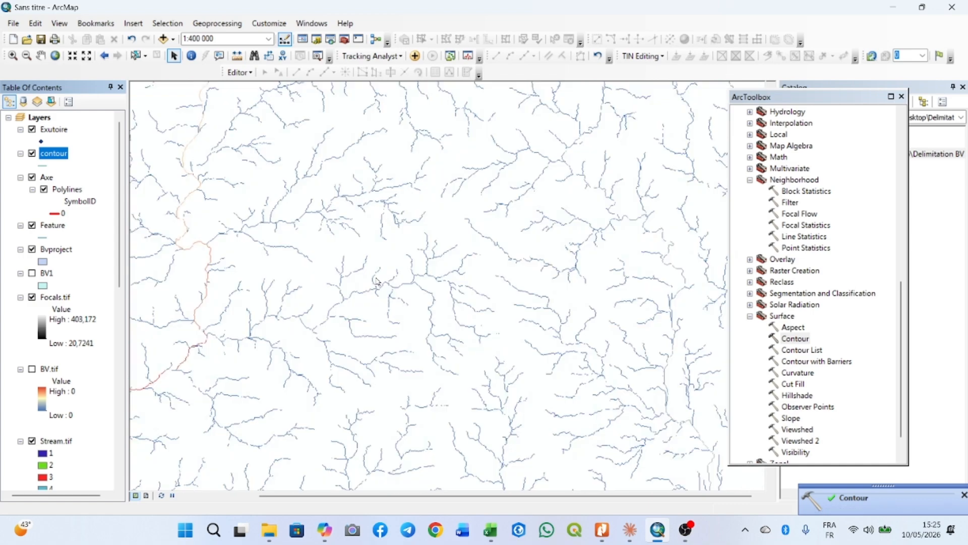
pyautogui.scroll(-1, 377, 282)
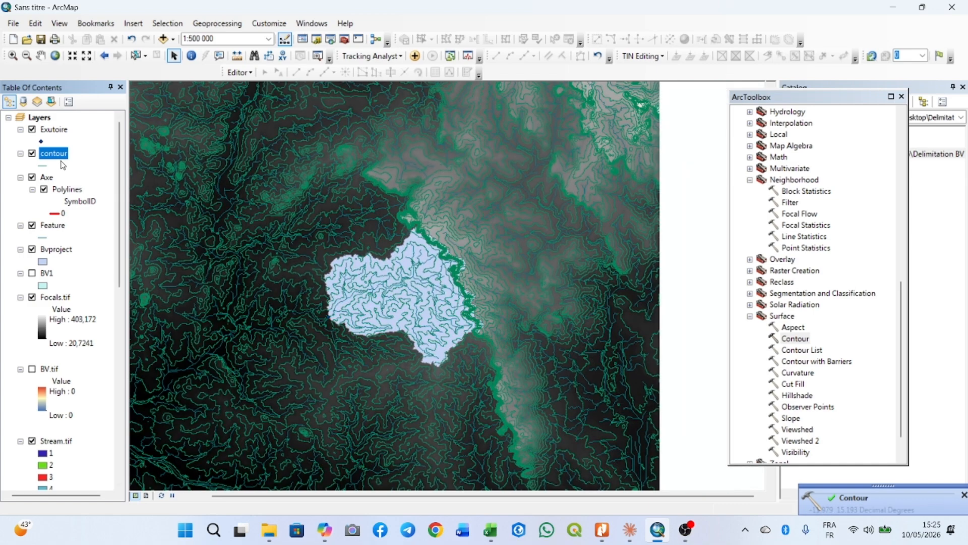
pyautogui.rightClick(54, 159)
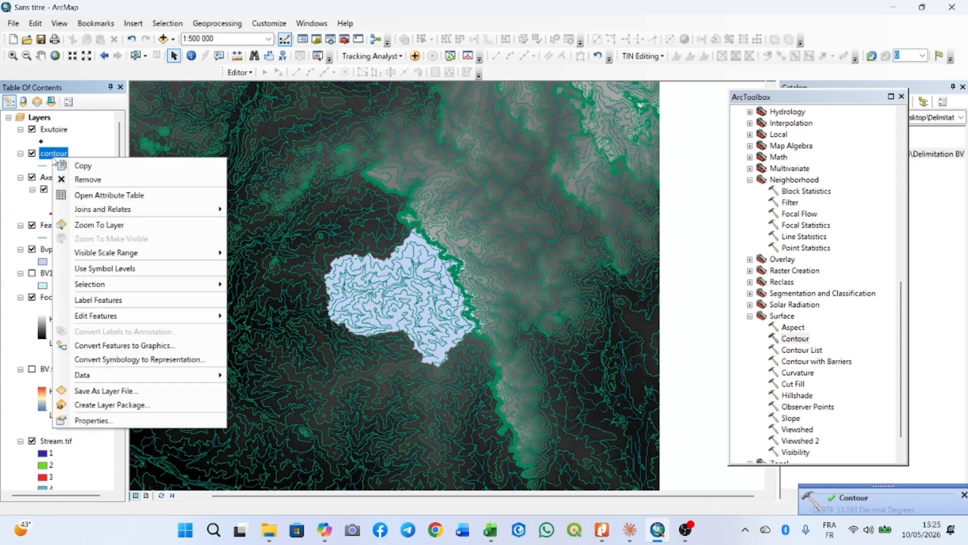
pyautogui.click(106, 303)
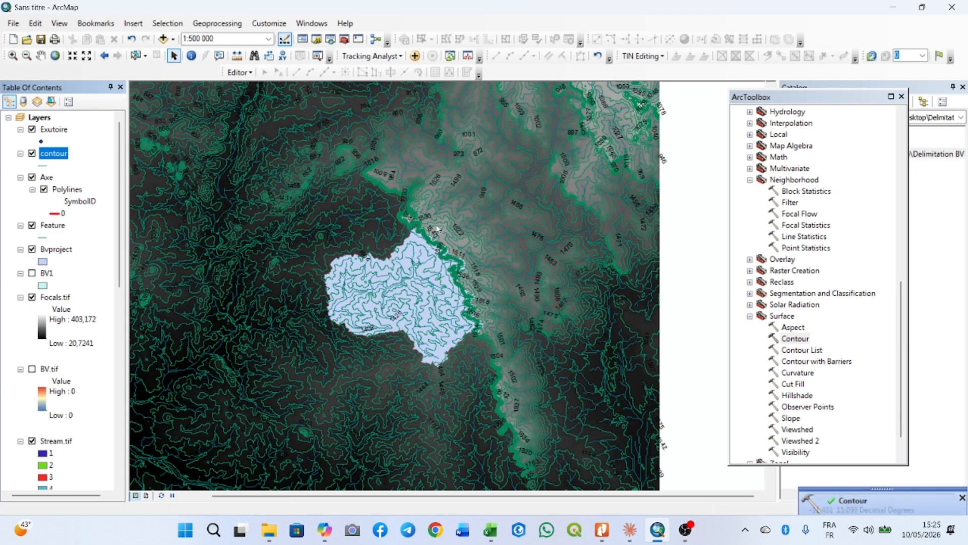
# Step: Set the contour layer's label field to Contour in its layer properties and apply the change
pyautogui.scroll(2, 447, 223)
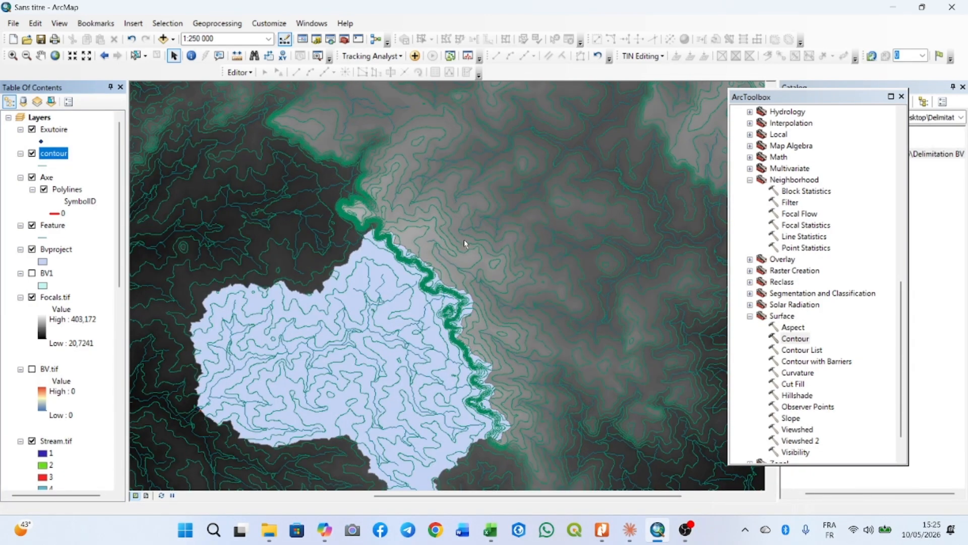
pyautogui.scroll(-1, 455, 240)
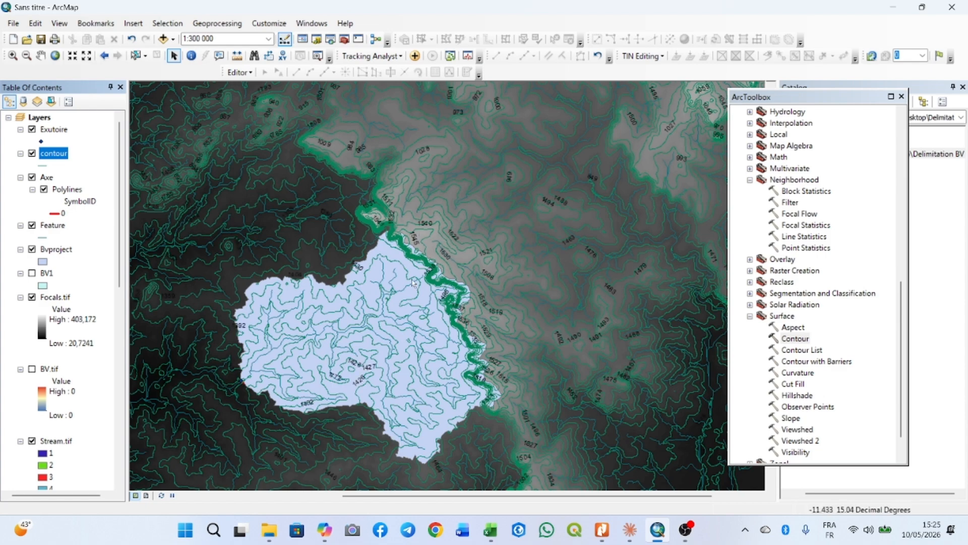
pyautogui.rightClick(50, 155)
pyautogui.click(105, 415)
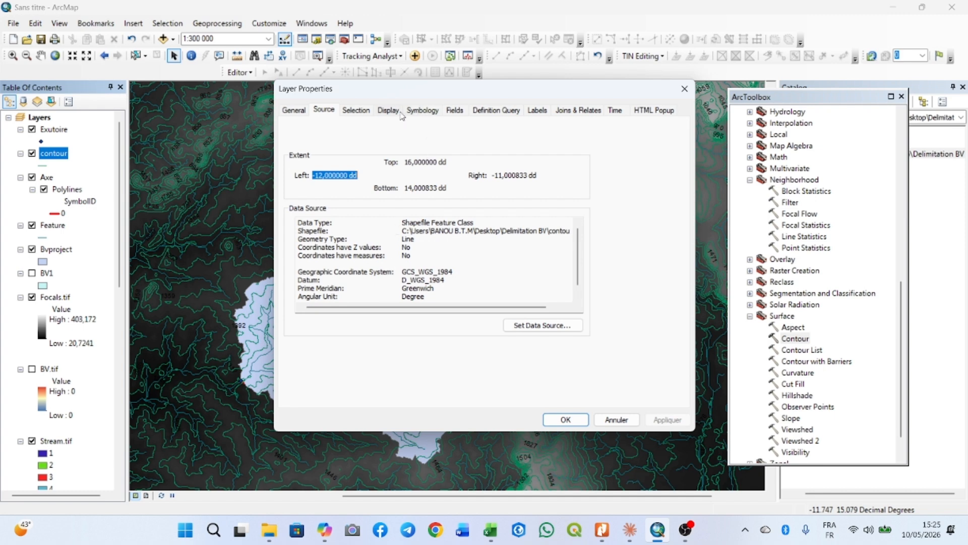
pyautogui.click(541, 110)
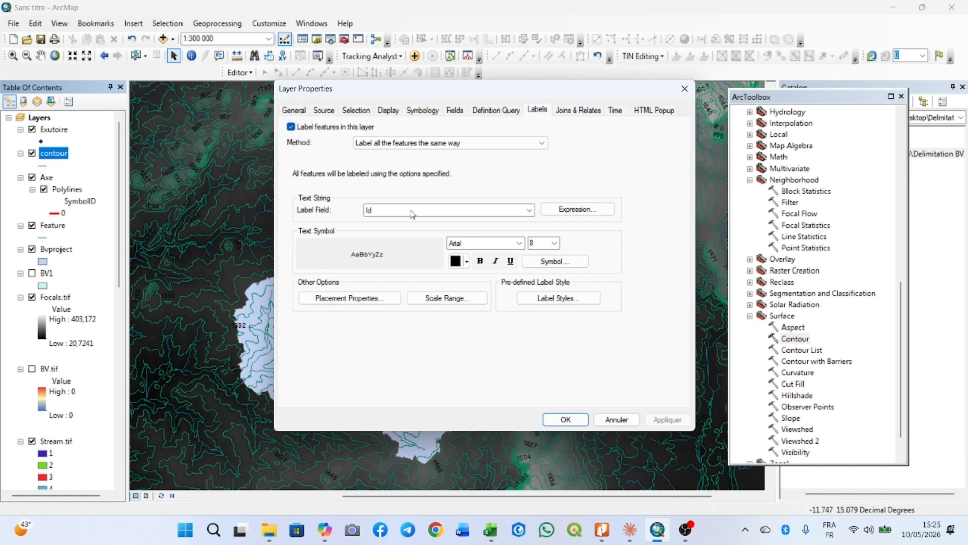
pyautogui.click(528, 211)
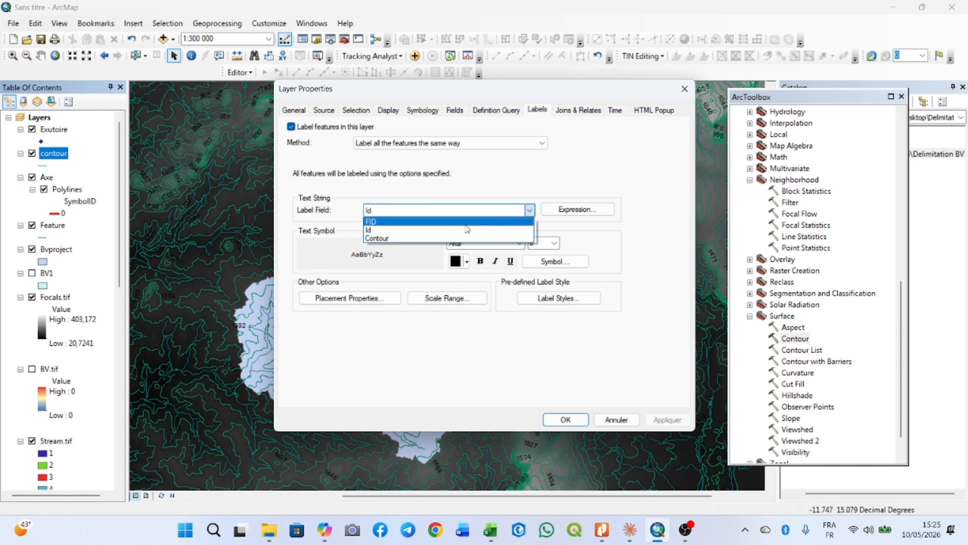
pyautogui.click(398, 238)
pyautogui.click(665, 420)
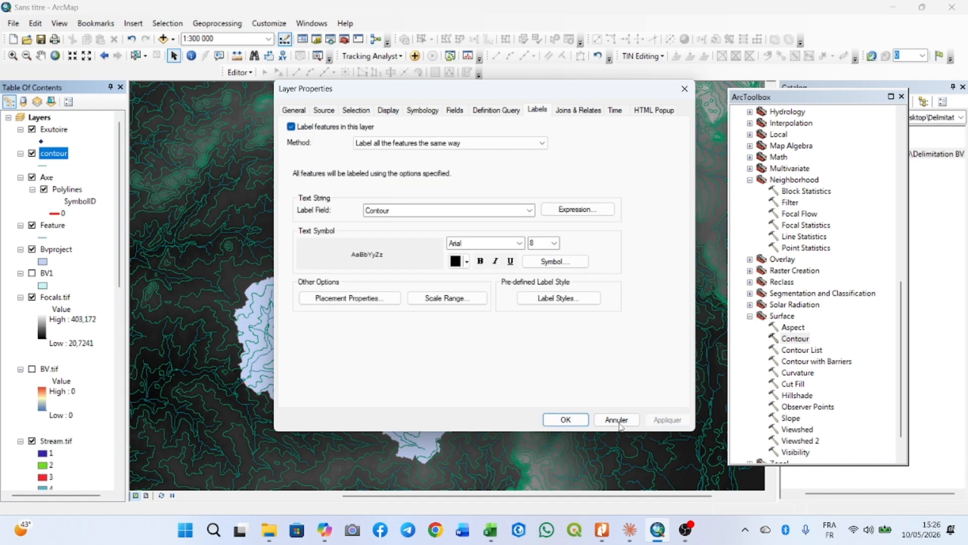
pyautogui.click(565, 419)
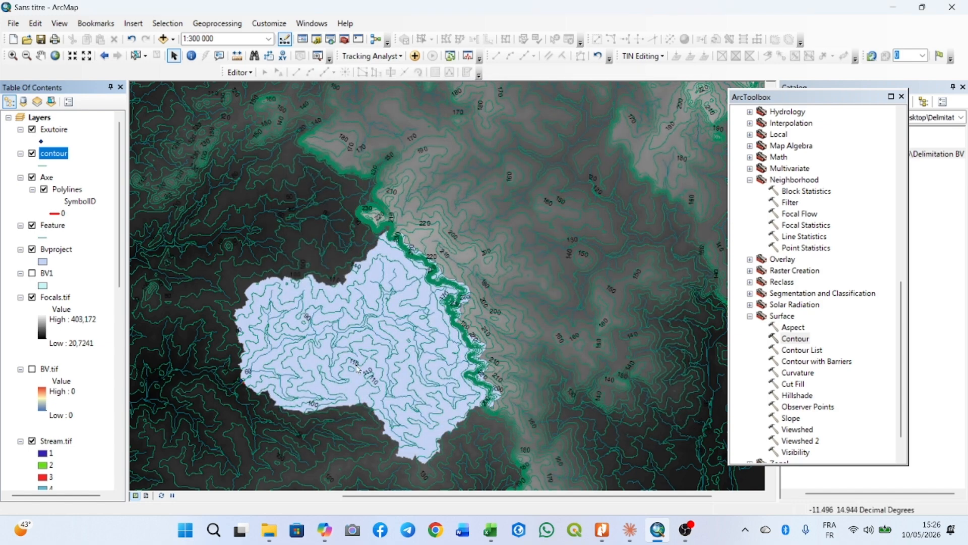
# Step: Collapse the Surface and Neighborhood toolsets within the Spatial Analyst Tools
pyautogui.scroll(2, 412, 364)
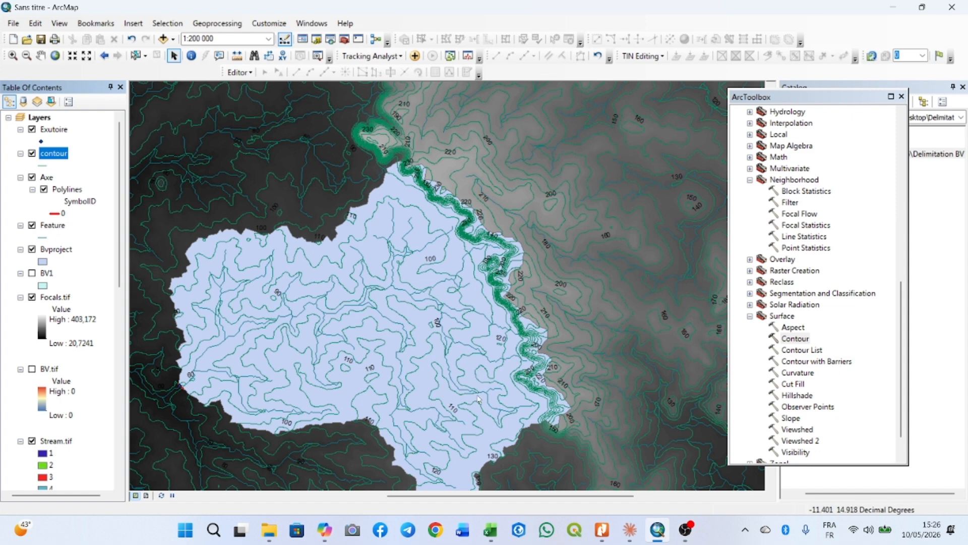
pyautogui.scroll(1, 623, 299)
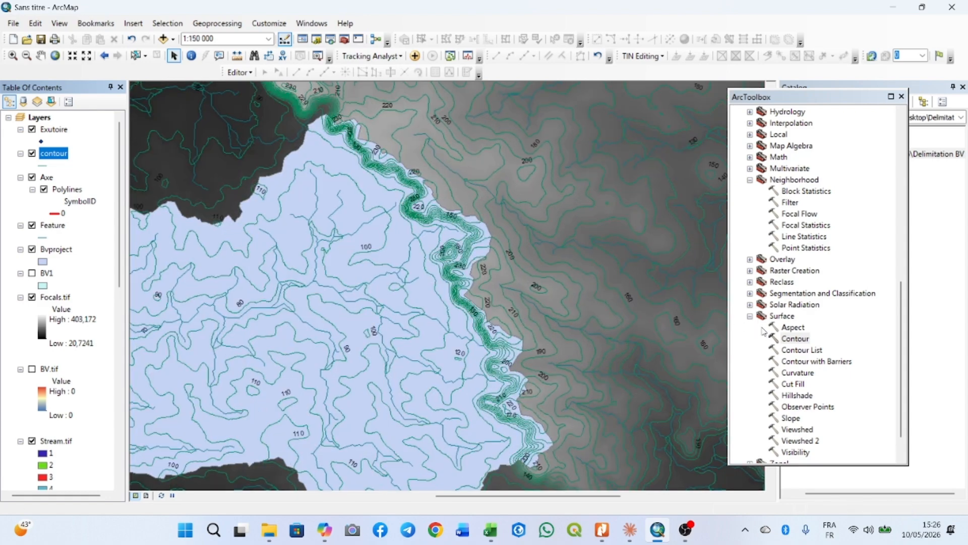
pyautogui.click(750, 316)
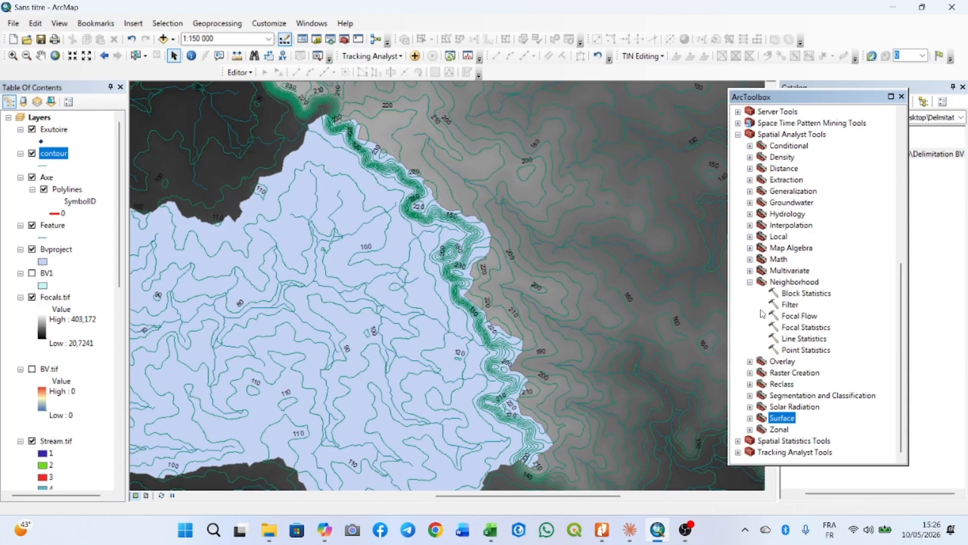
pyautogui.click(750, 283)
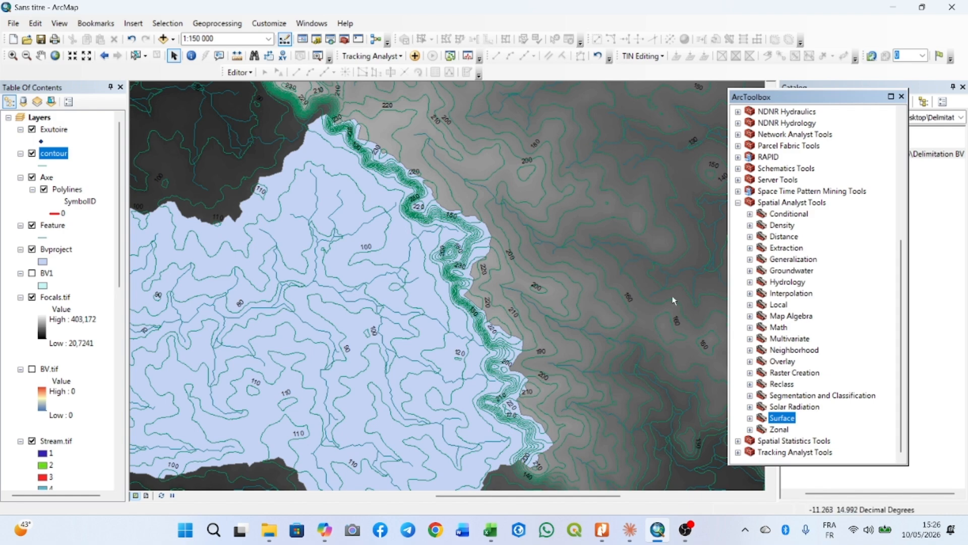
# Step: Collapse the Spatial Analyst toolbox and close the ArcToolbox window
pyautogui.scroll(1, 616, 284)
pyautogui.scroll(-2, 615, 280)
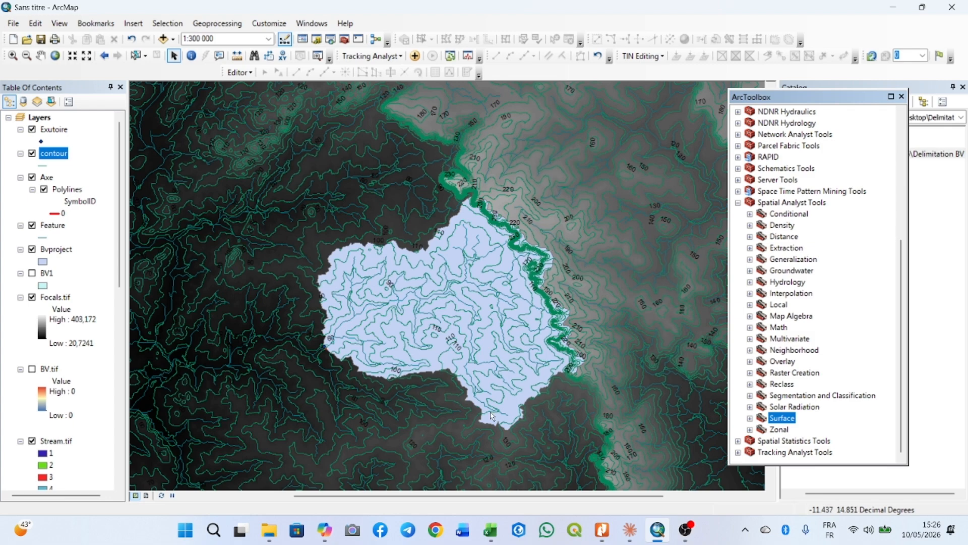
pyautogui.scroll(-1, 490, 311)
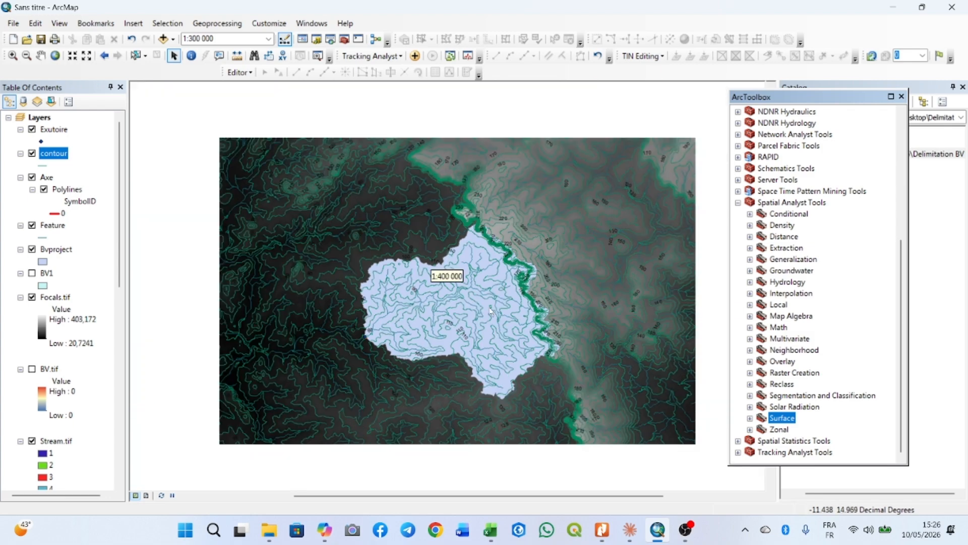
pyautogui.click(738, 203)
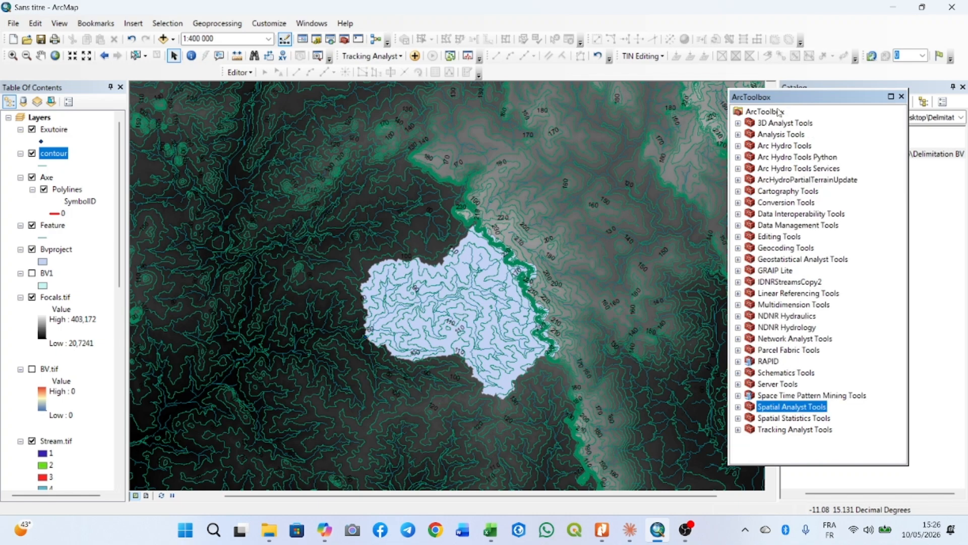
pyautogui.doubleClick(796, 96)
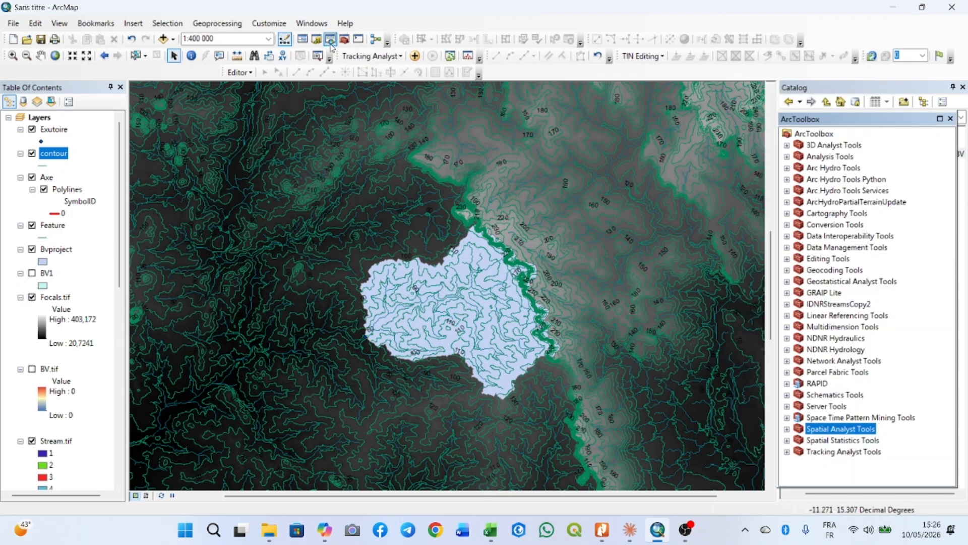
pyautogui.click(950, 118)
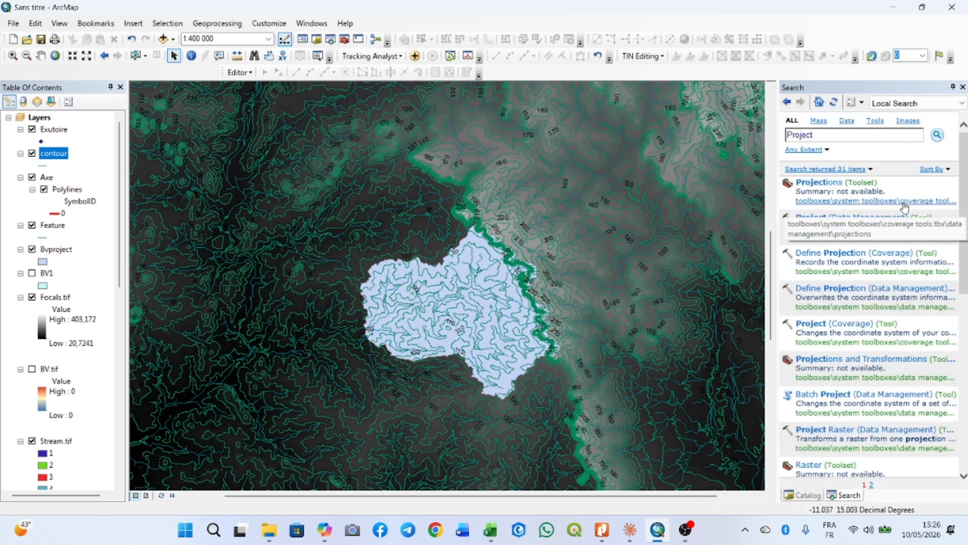
# Step: Clear the old search text and close the Search and Catalog windows
pyautogui.click(848, 133)
pyautogui.press('BackSpace')
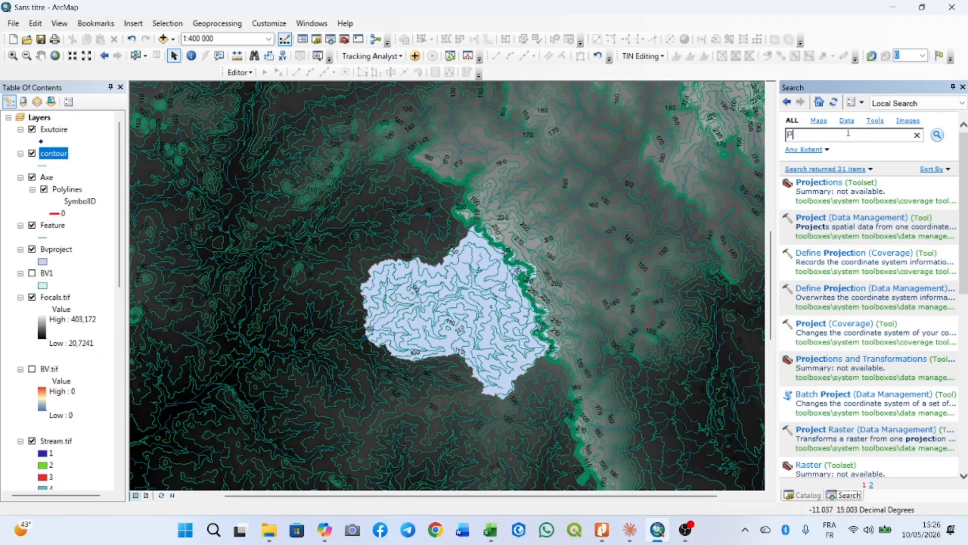
pyautogui.press('BackSpace')
pyautogui.click(962, 87)
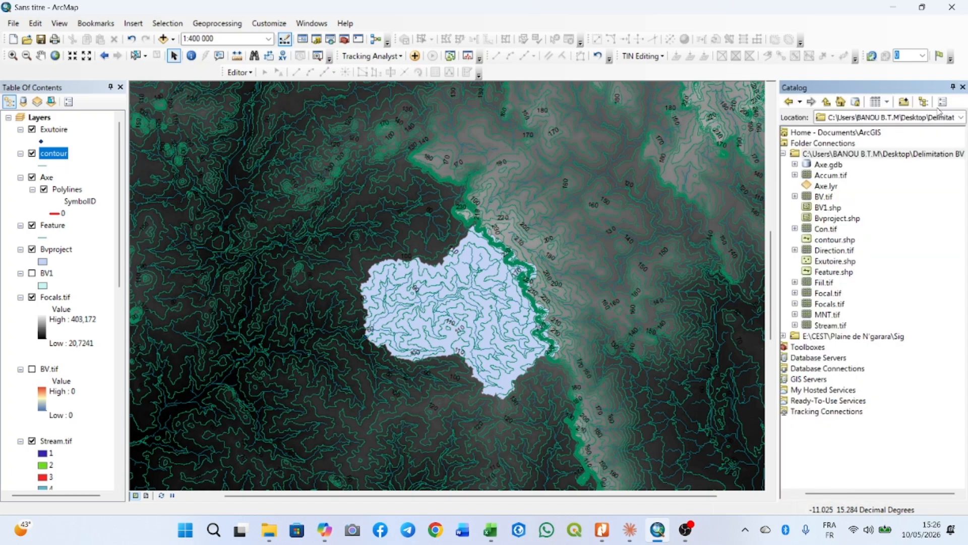
pyautogui.click(963, 87)
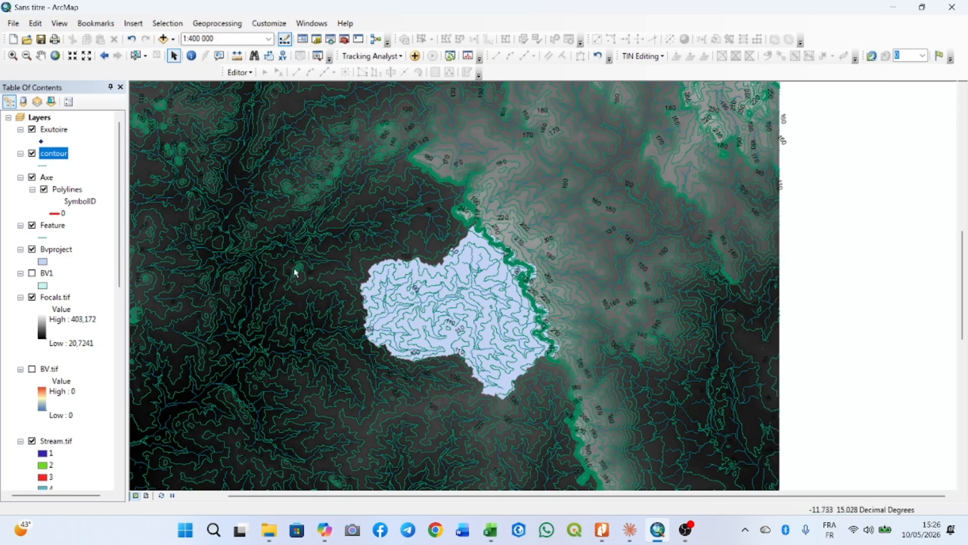
# Step: Search the tools for "project", open Project Raster and choose MNT.tif as the input raster
pyautogui.click(329, 40)
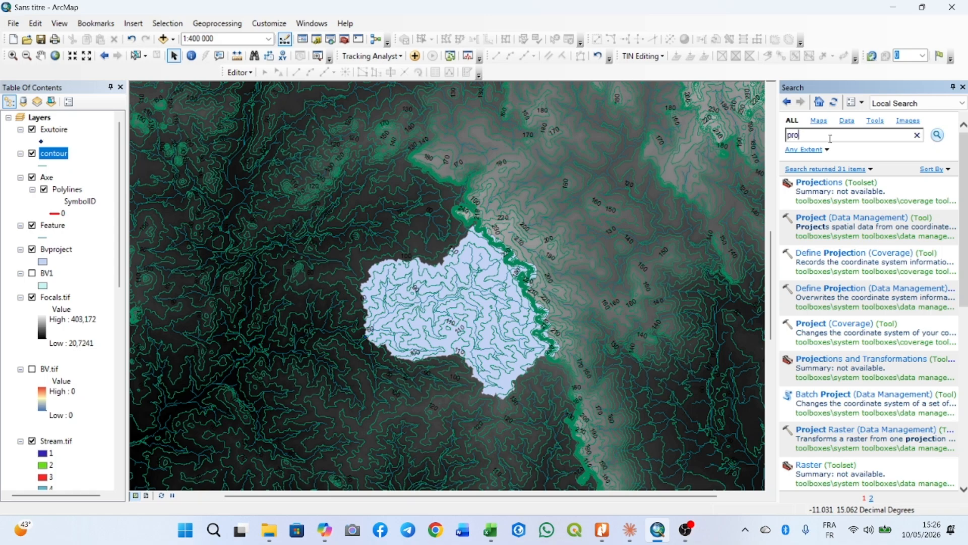
pyautogui.write('ct')
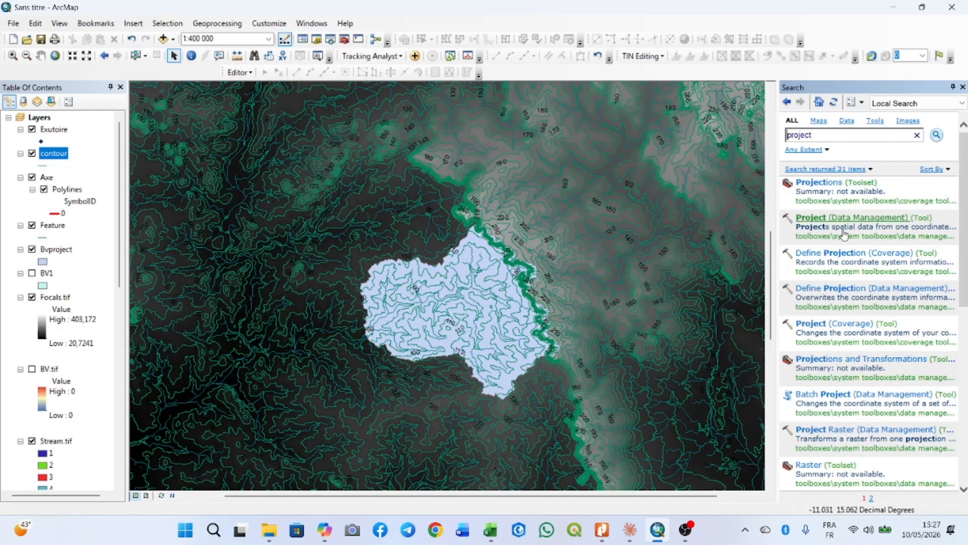
pyautogui.scroll(-3, 835, 391)
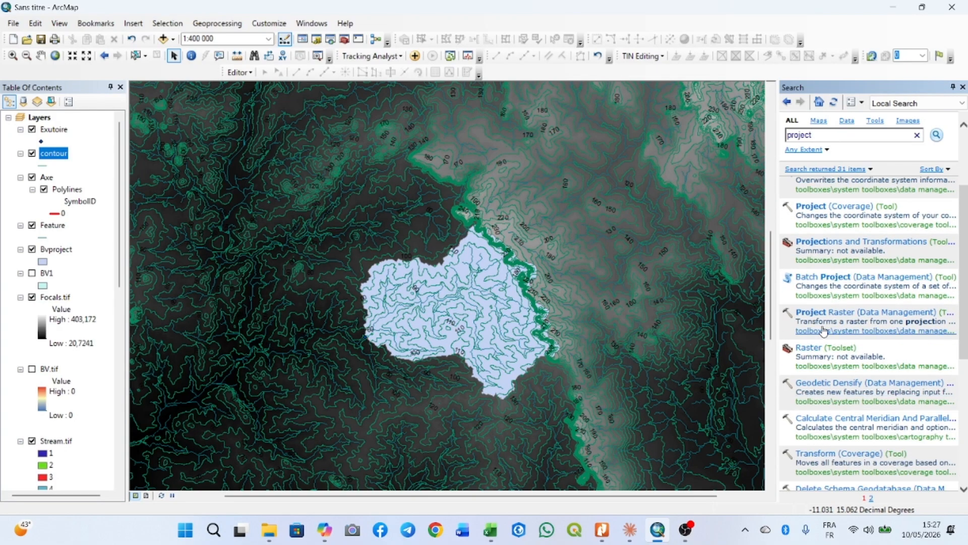
pyautogui.click(833, 313)
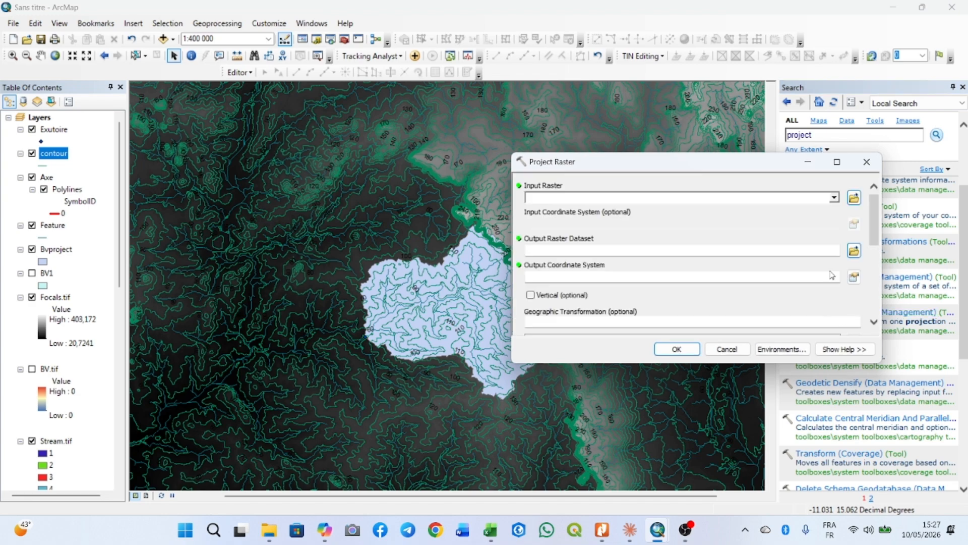
pyautogui.click(835, 198)
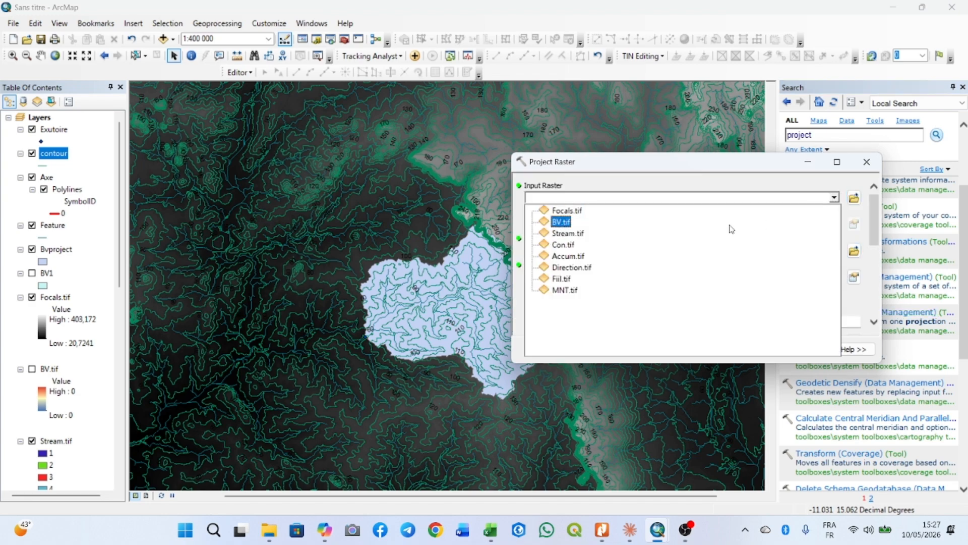
pyautogui.click(583, 290)
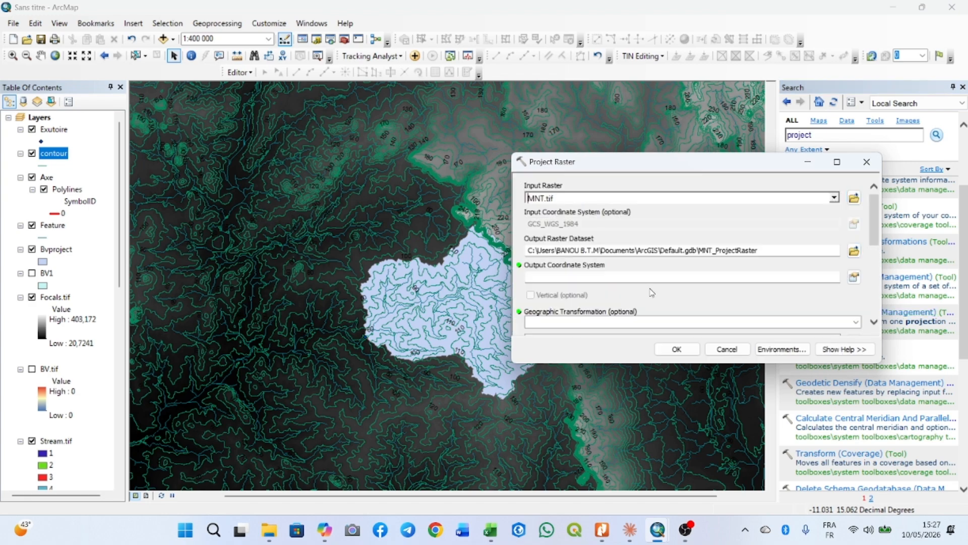
# Step: Set the output coordinate system to the projected system WGS 1984 UTM Zone 29N
pyautogui.click(854, 277)
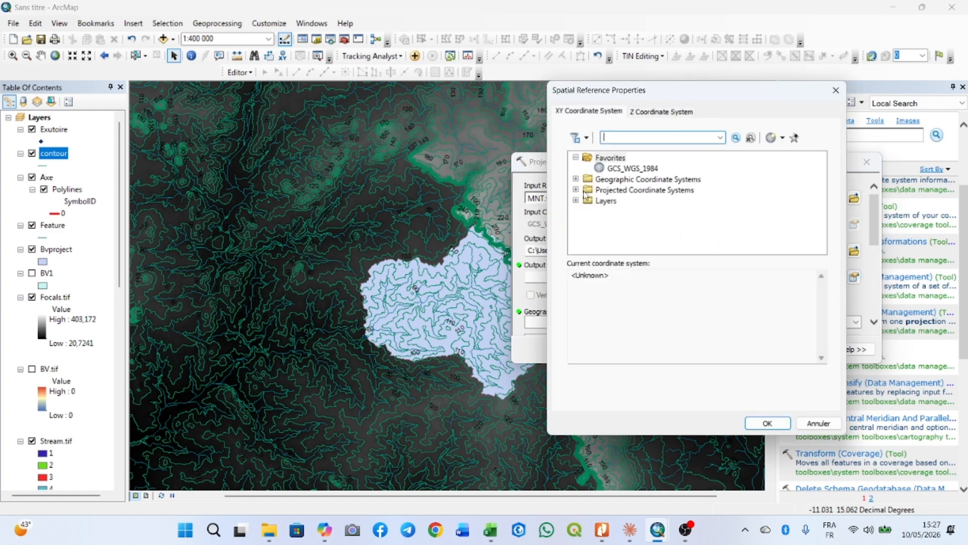
pyautogui.click(575, 189)
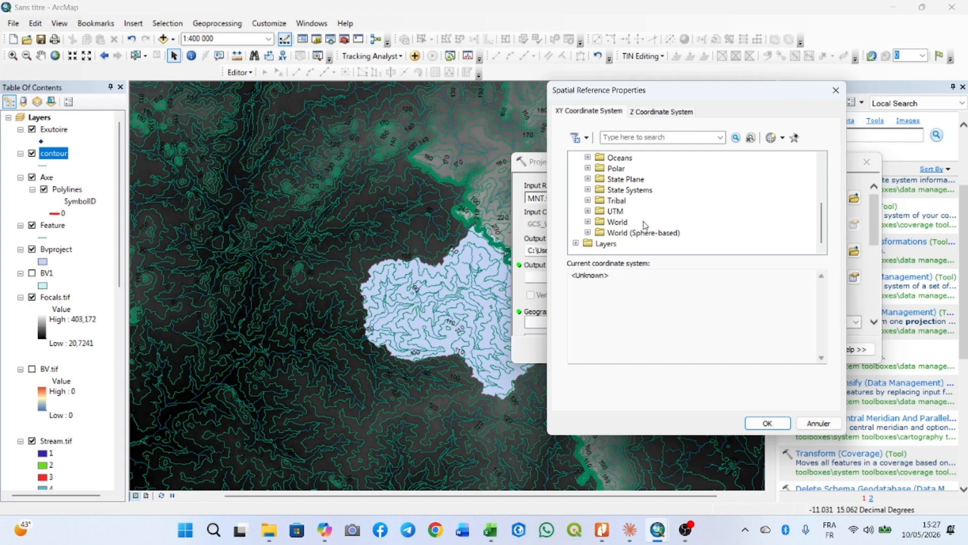
pyautogui.click(587, 211)
pyautogui.scroll(-3, 628, 212)
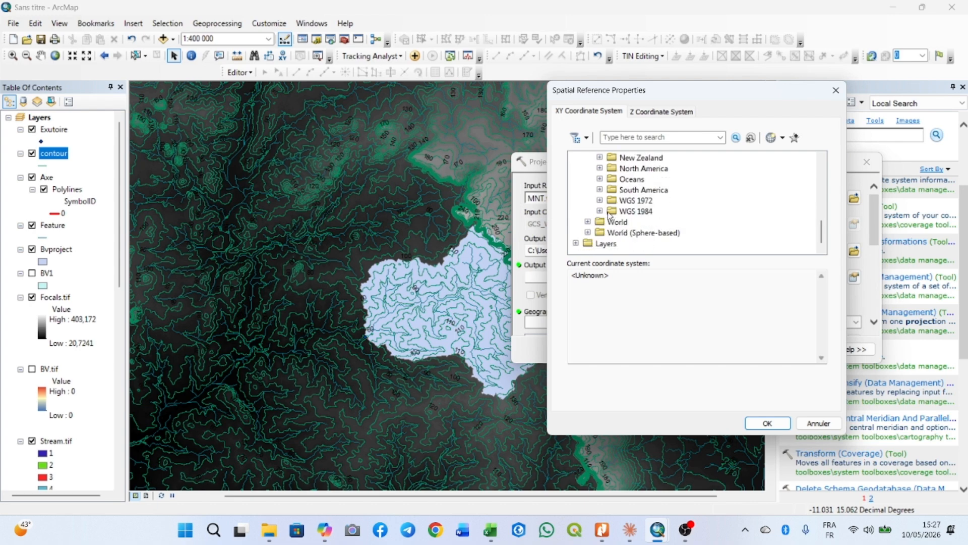
pyautogui.click(600, 211)
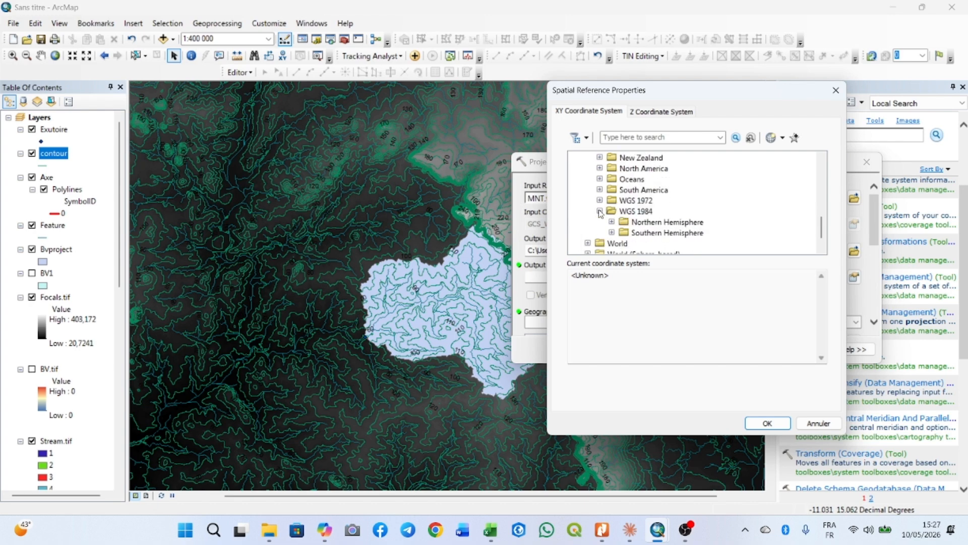
pyautogui.click(612, 222)
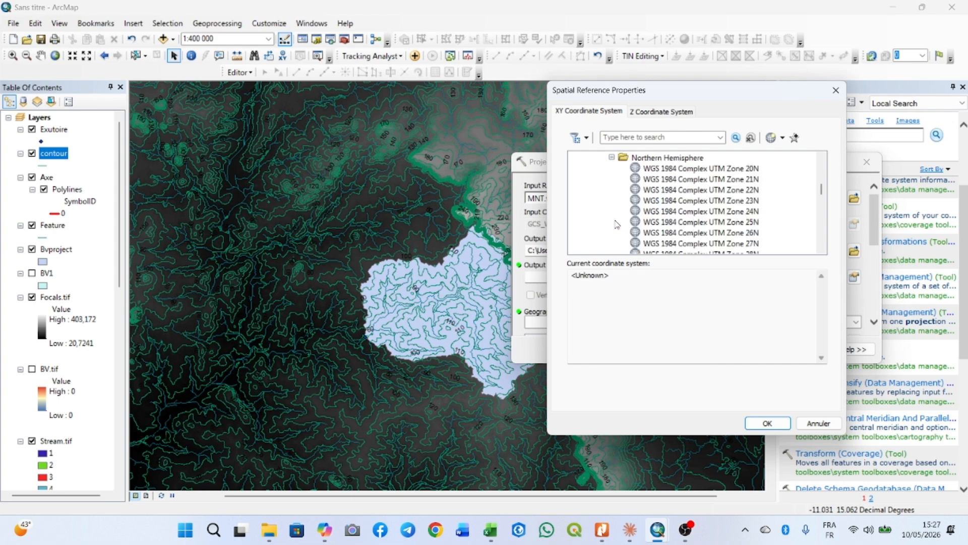
pyautogui.scroll(-8, 757, 221)
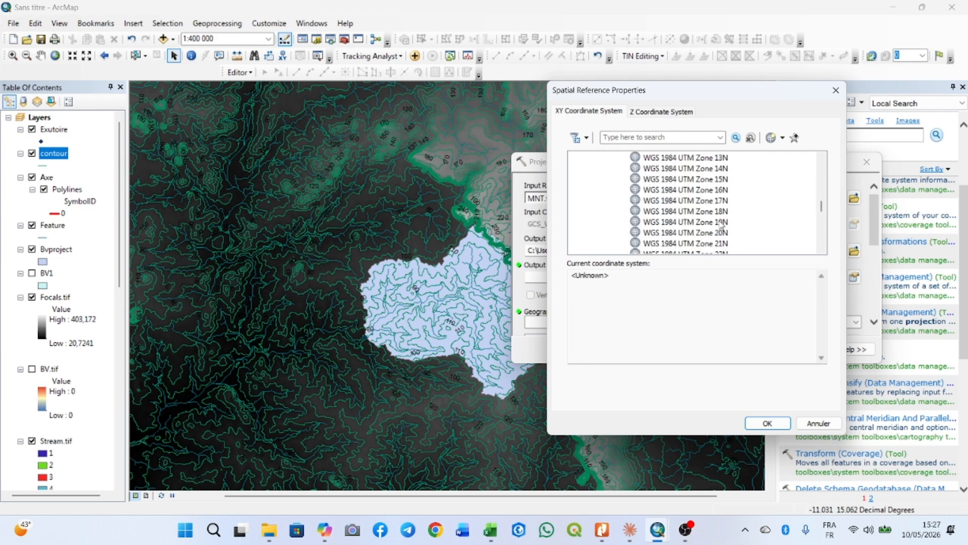
pyautogui.scroll(-5, 721, 228)
pyautogui.scroll(1, 715, 209)
pyautogui.click(708, 201)
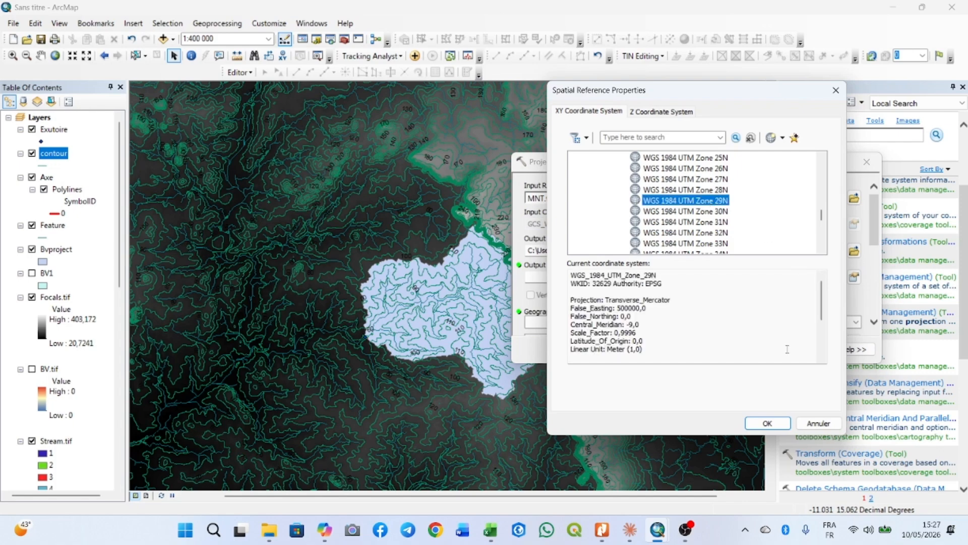
pyautogui.click(767, 423)
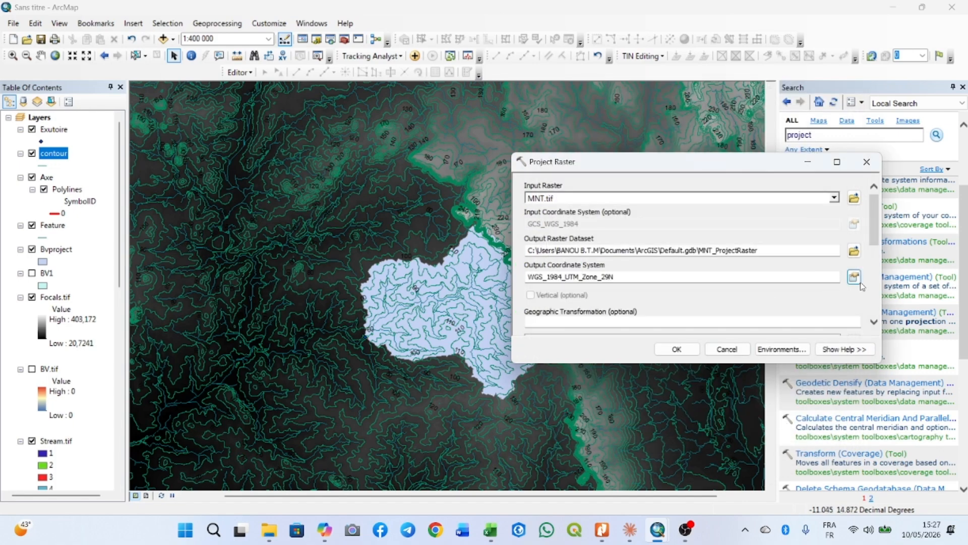
# Step: Save the output raster as MNTproject.tif in the Delimitation BV folder and run Project Raster
pyautogui.click(854, 251)
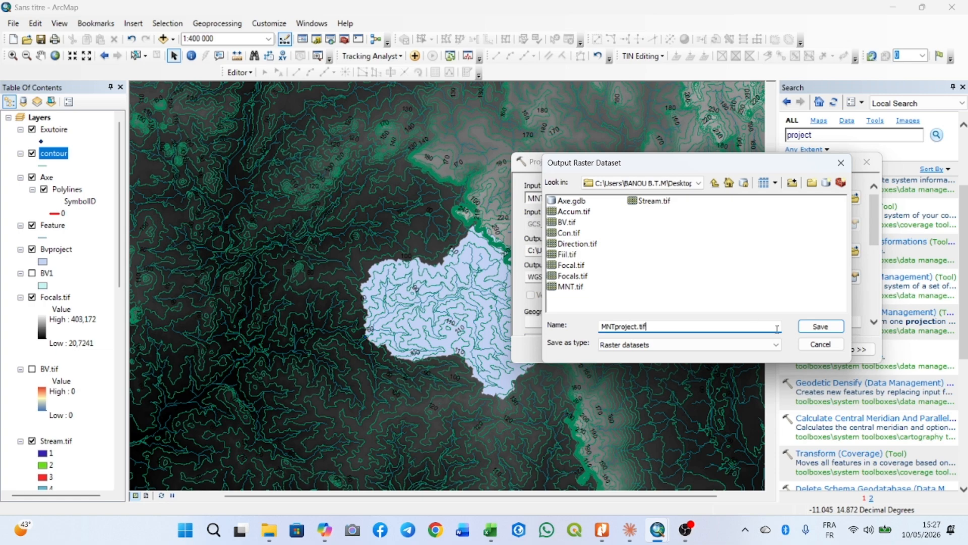
pyautogui.click(820, 326)
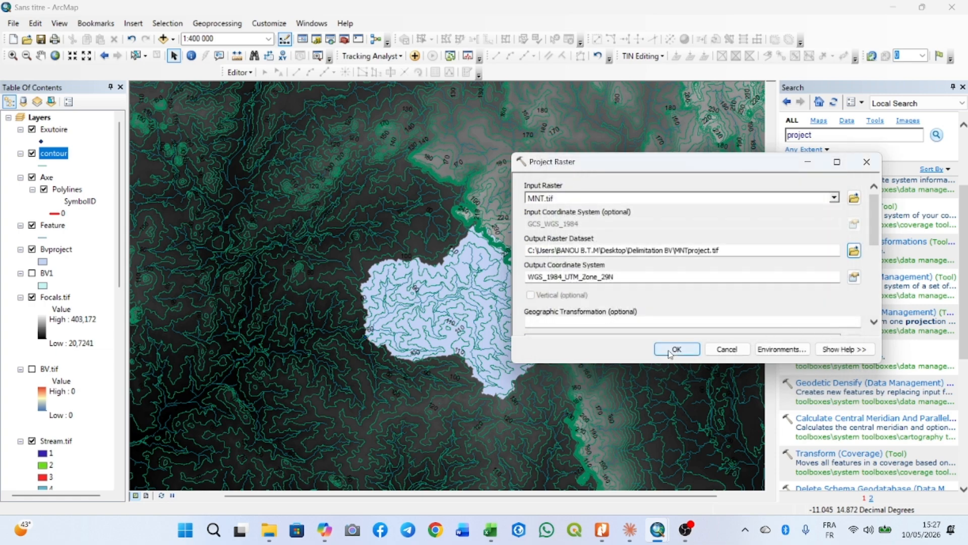
pyautogui.click(675, 349)
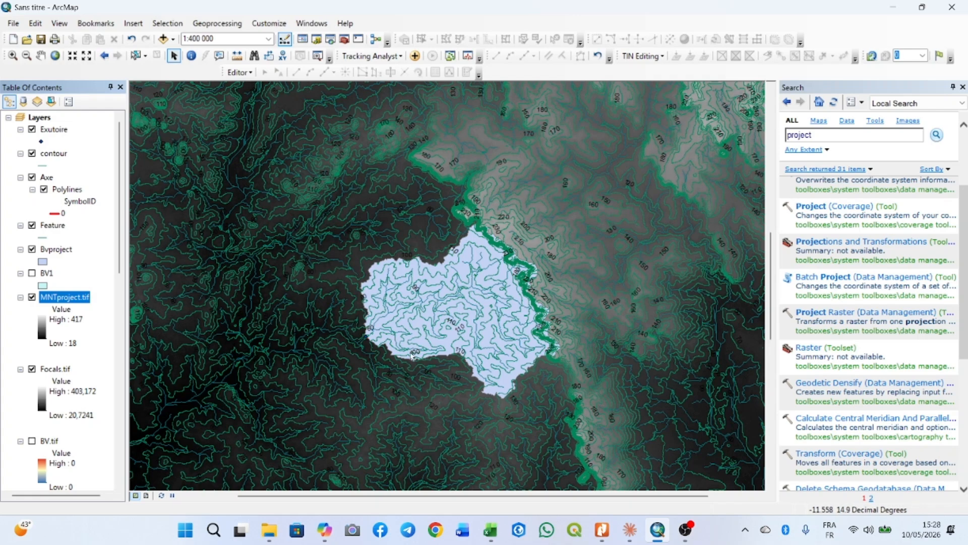
# Step: Search the tools for "clip" and open the Clip (Data Management) tool
pyautogui.moveTo(846, 139); pyautogui.dragTo(781, 138)
pyautogui.write('clip')
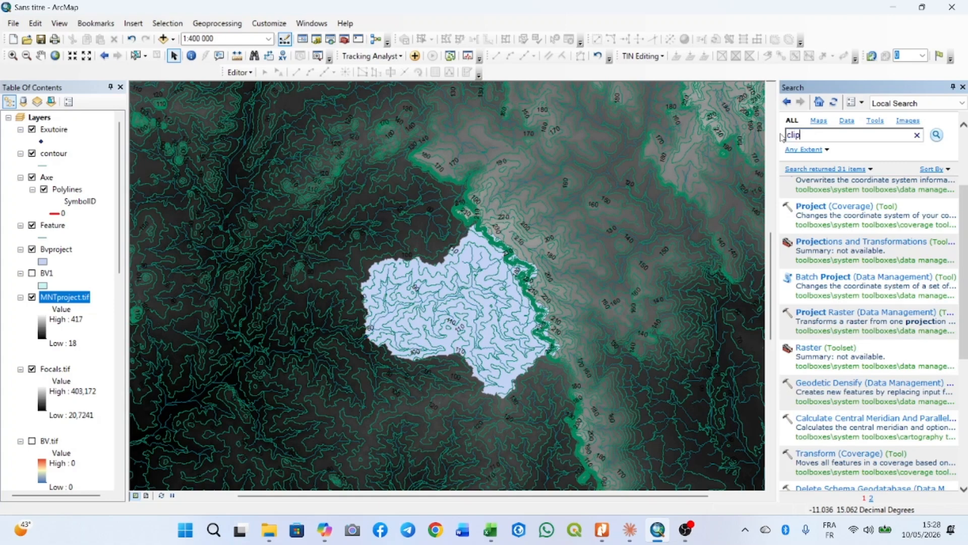
pyautogui.press('Return')
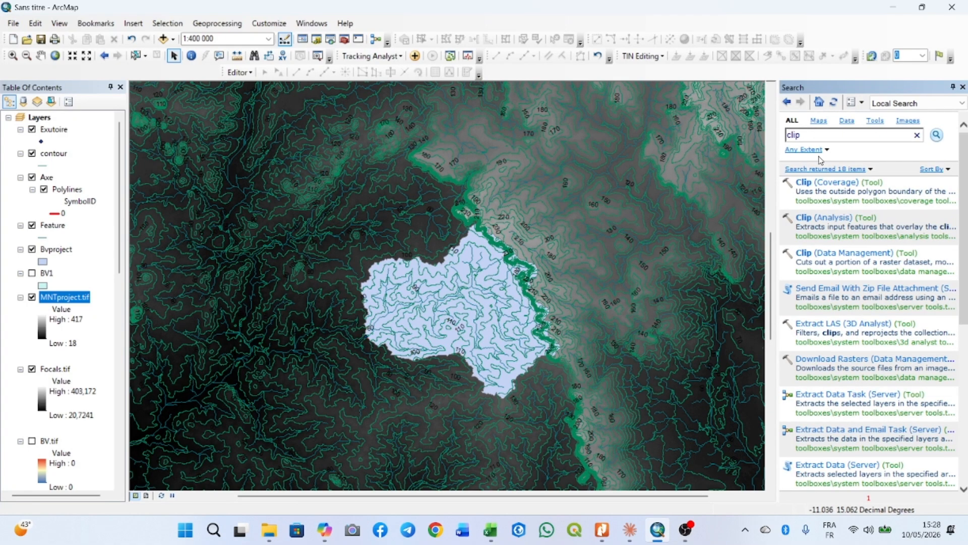
pyautogui.click(826, 256)
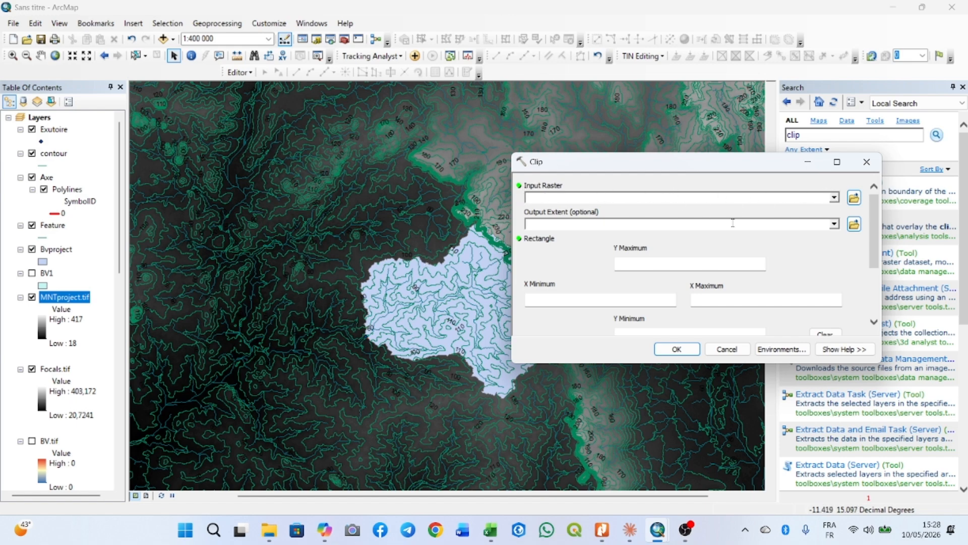
# Step: Choose MNTproject.tif as the raster to clip and Bvproject as the output extent
pyautogui.click(835, 198)
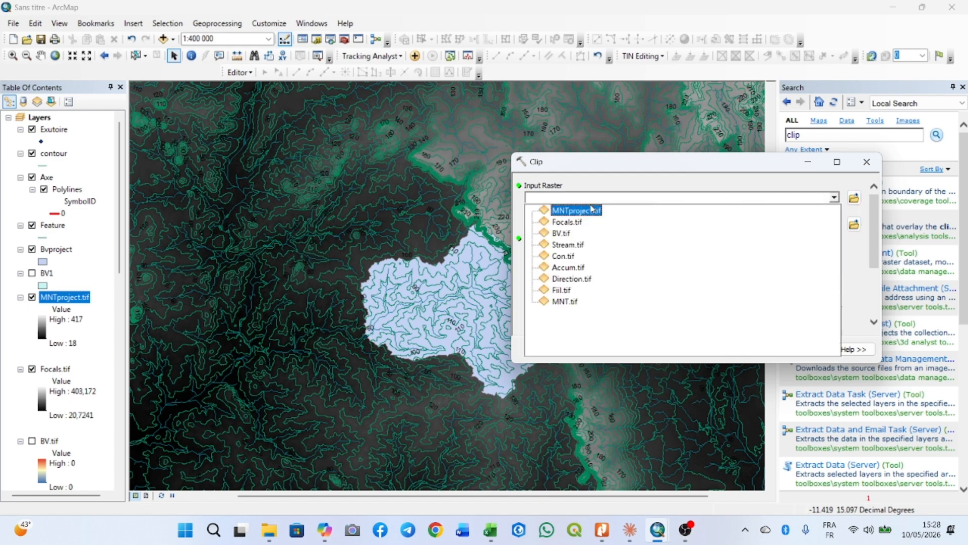
pyautogui.click(588, 212)
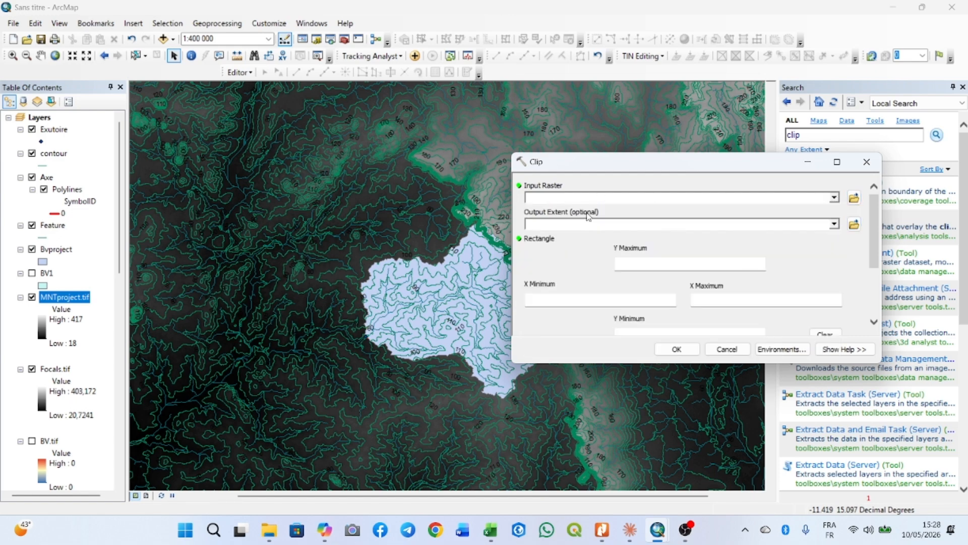
pyautogui.click(834, 225)
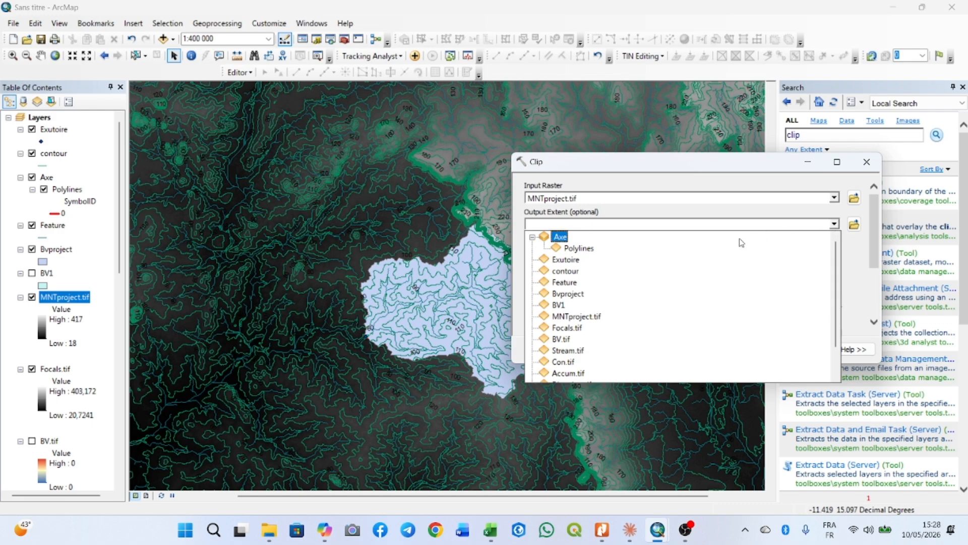
pyautogui.click(599, 294)
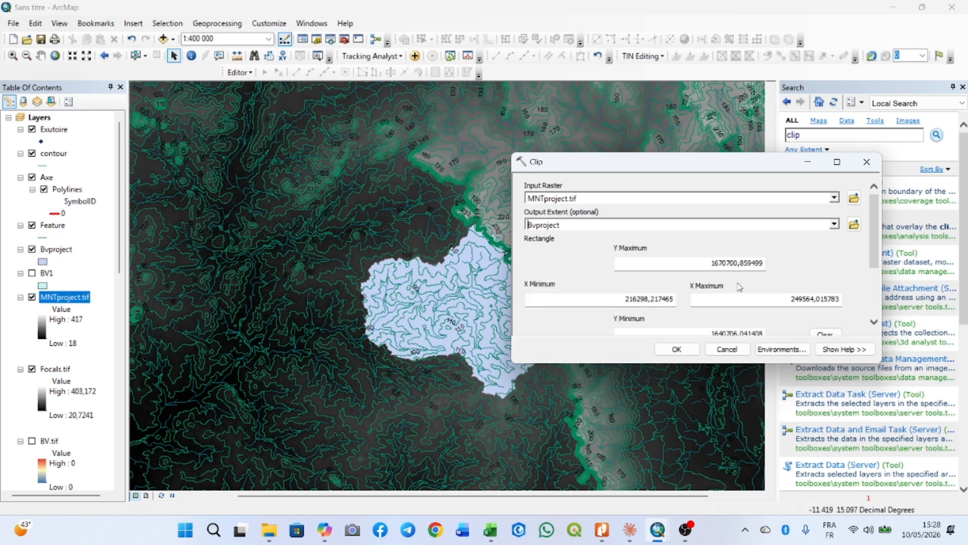
# Step: Use the input features as clipping geometry, save the output raster as BVclip in the project folder, and run Clip
pyautogui.scroll(-3, 852, 286)
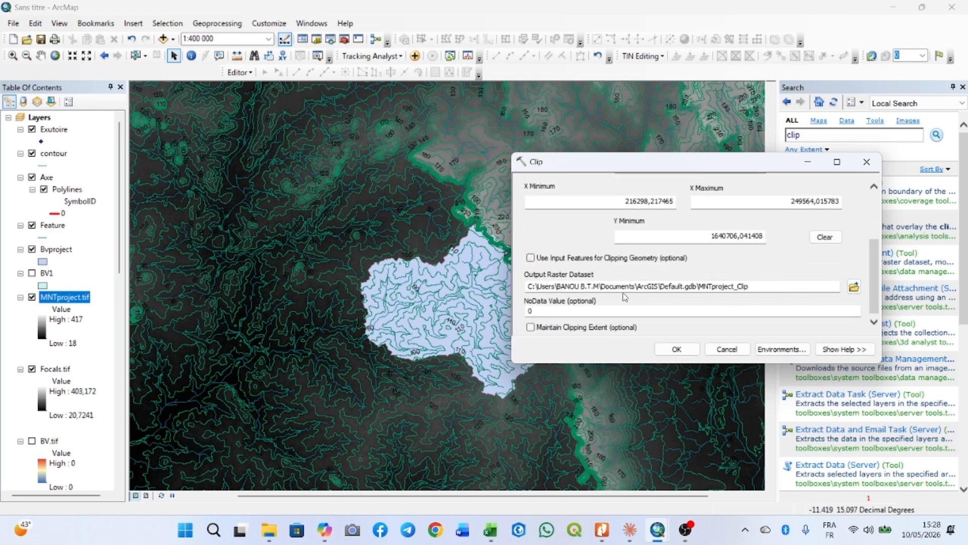
pyautogui.scroll(-1, 605, 298)
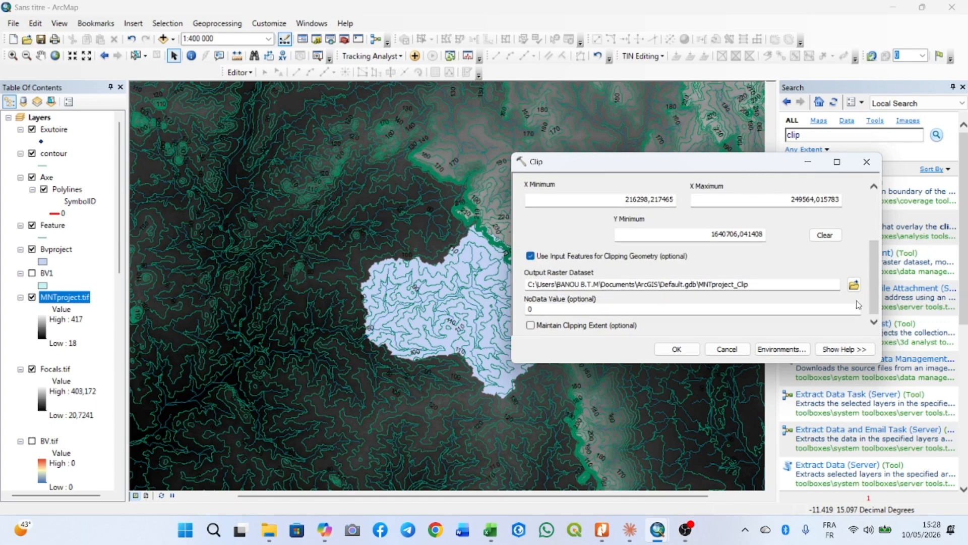
pyautogui.click(854, 285)
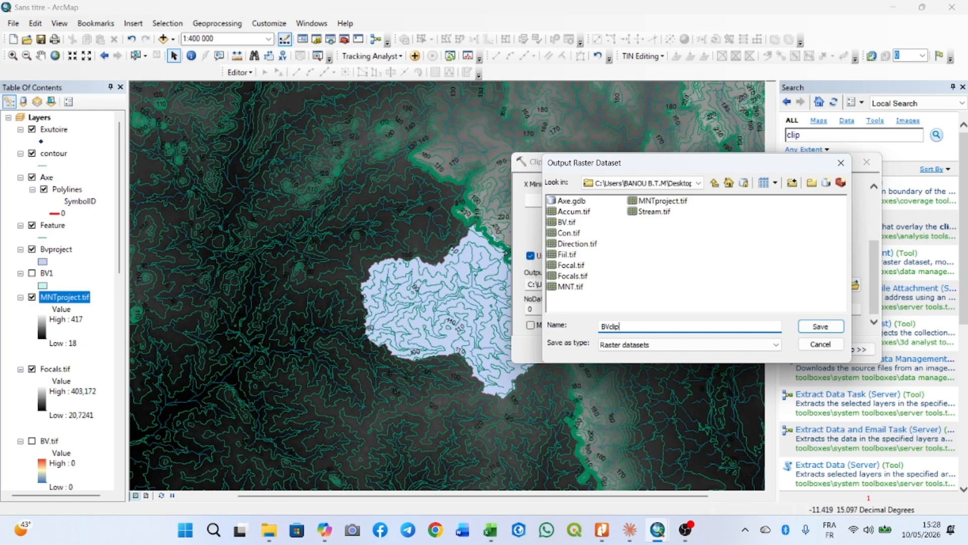
pyautogui.click(824, 325)
pyautogui.click(685, 346)
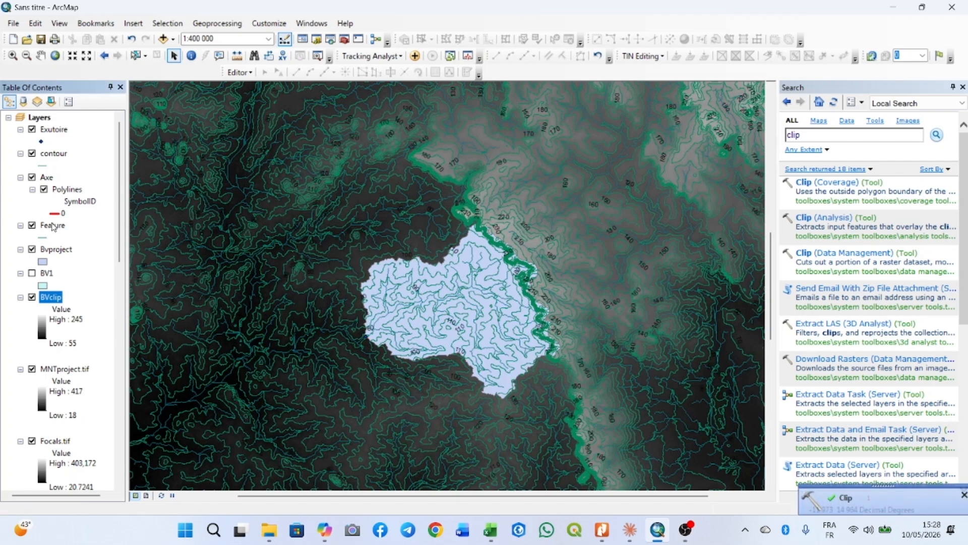
# Step: Hide the MNTproject.tif, Bvproject, Feature and Focals.tif layers on the map
pyautogui.scroll(-8, 76, 299)
pyautogui.scroll(-5, 76, 298)
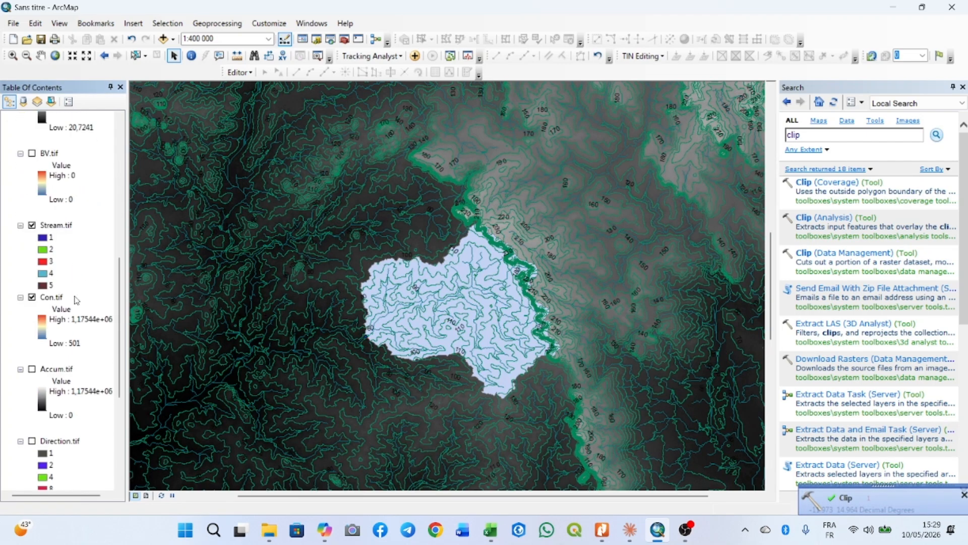
pyautogui.scroll(7, 71, 305)
pyautogui.scroll(4, 72, 305)
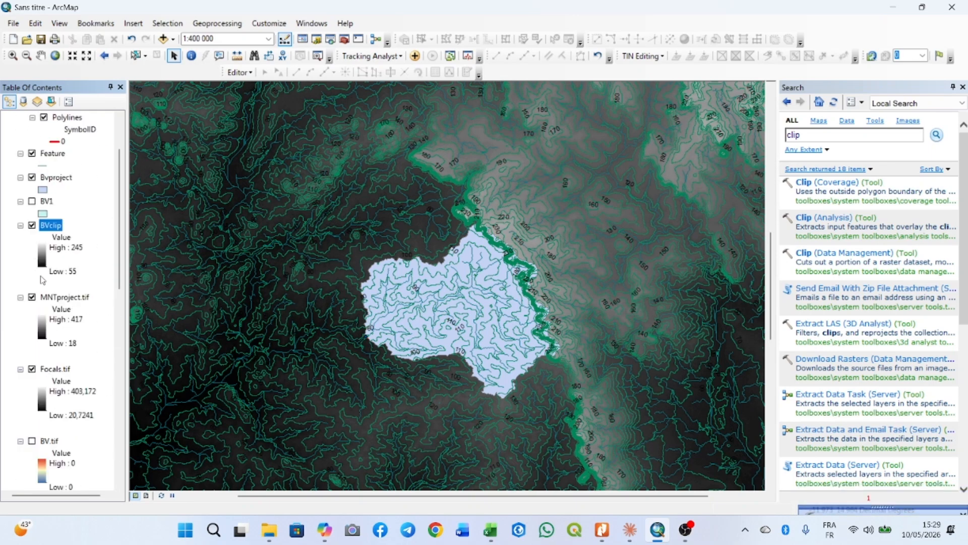
pyautogui.click(32, 297)
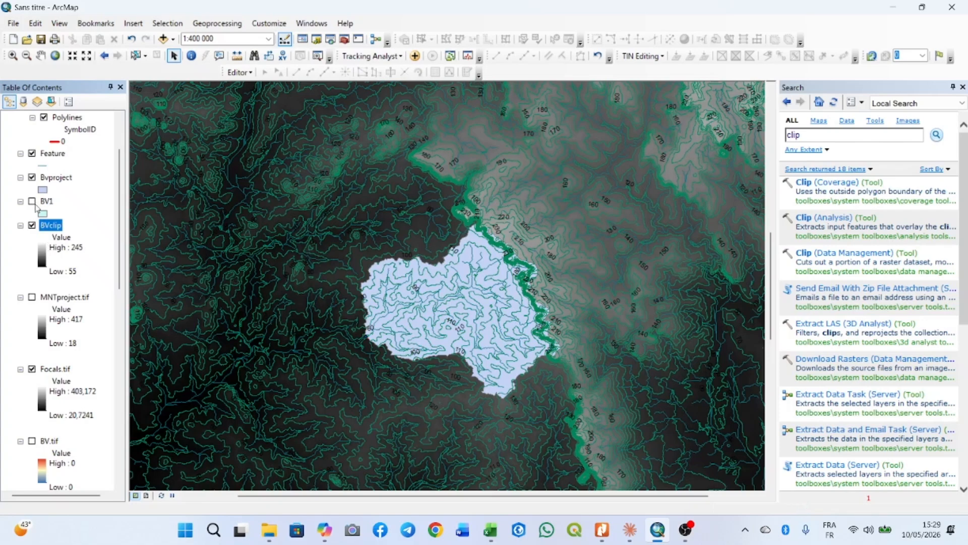
pyautogui.click(31, 177)
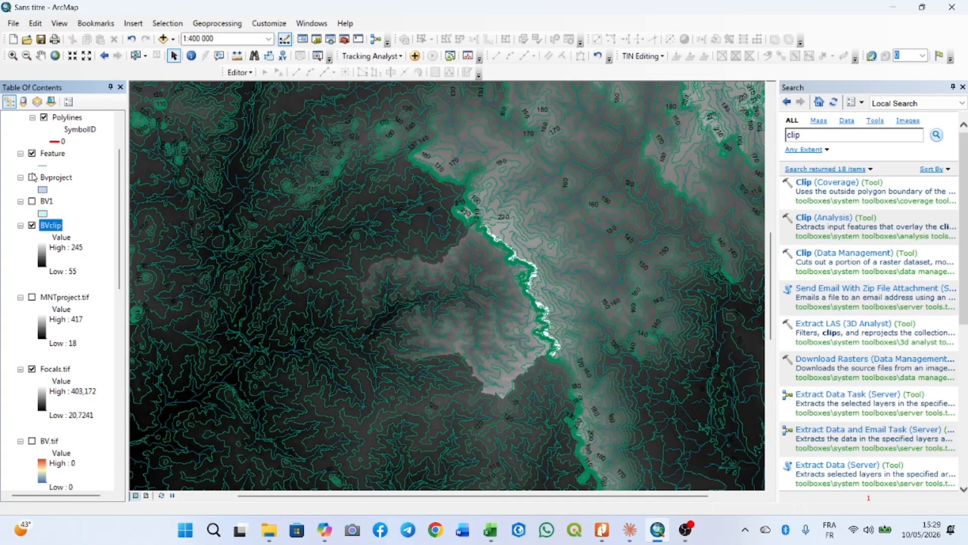
pyautogui.click(32, 153)
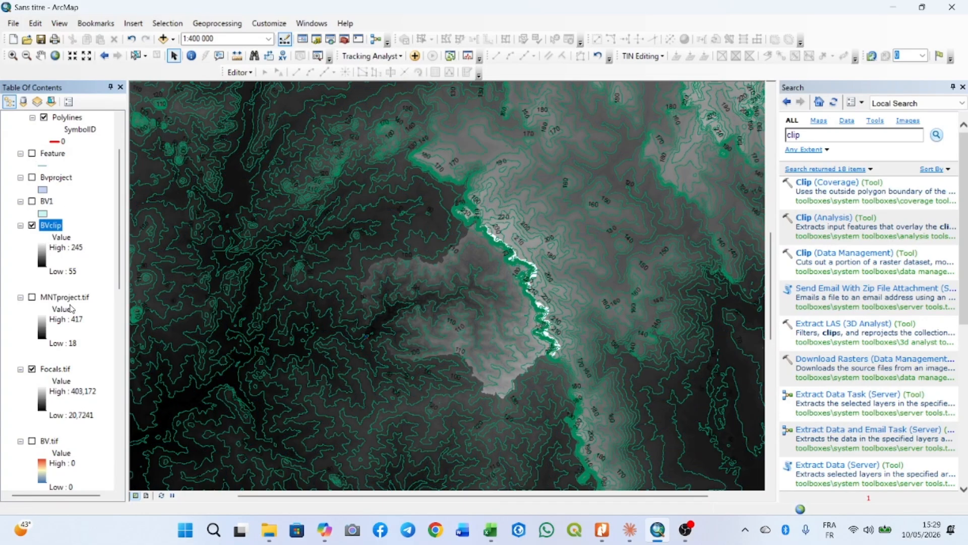
pyautogui.click(32, 368)
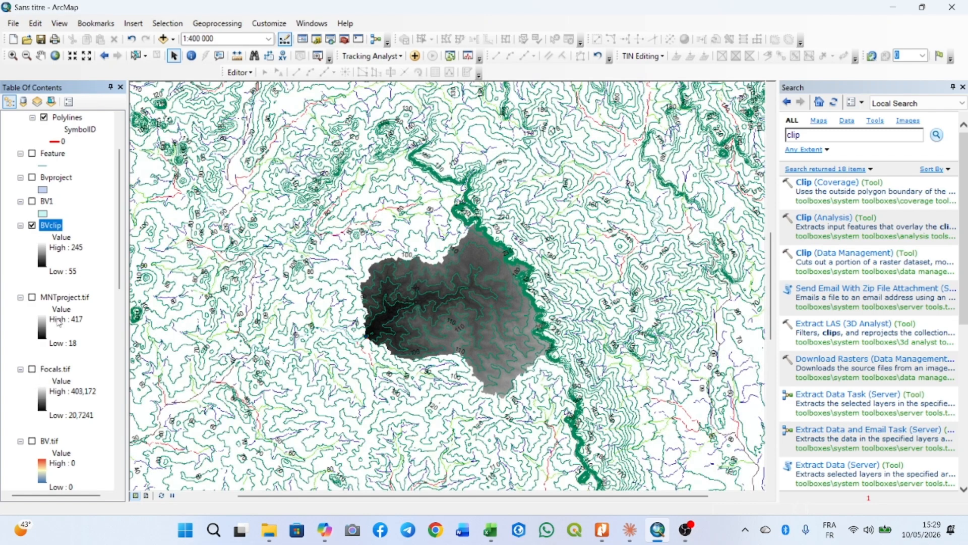
# Step: Hide the Stream.tif and Con.tif raster layers
pyautogui.scroll(-3, 56, 443)
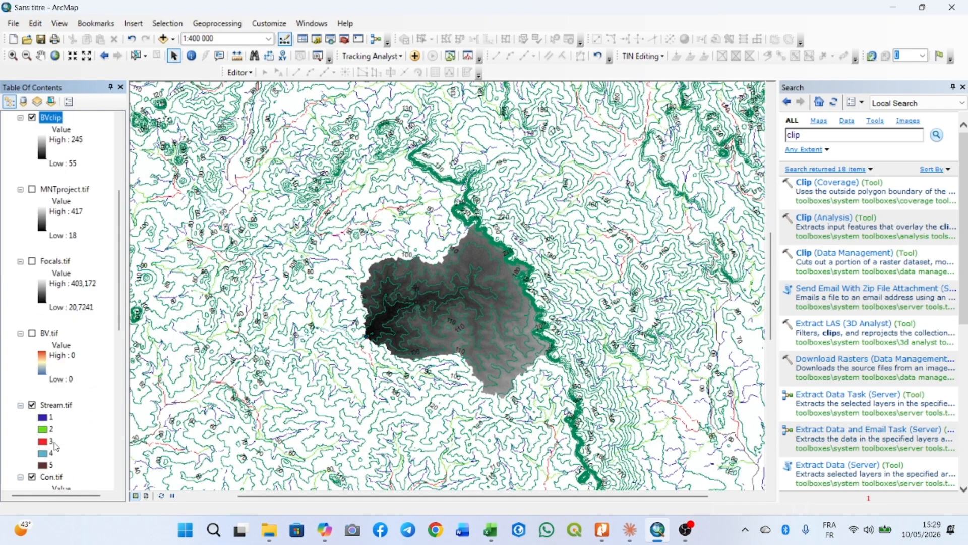
pyautogui.click(32, 405)
pyautogui.scroll(-5, 56, 443)
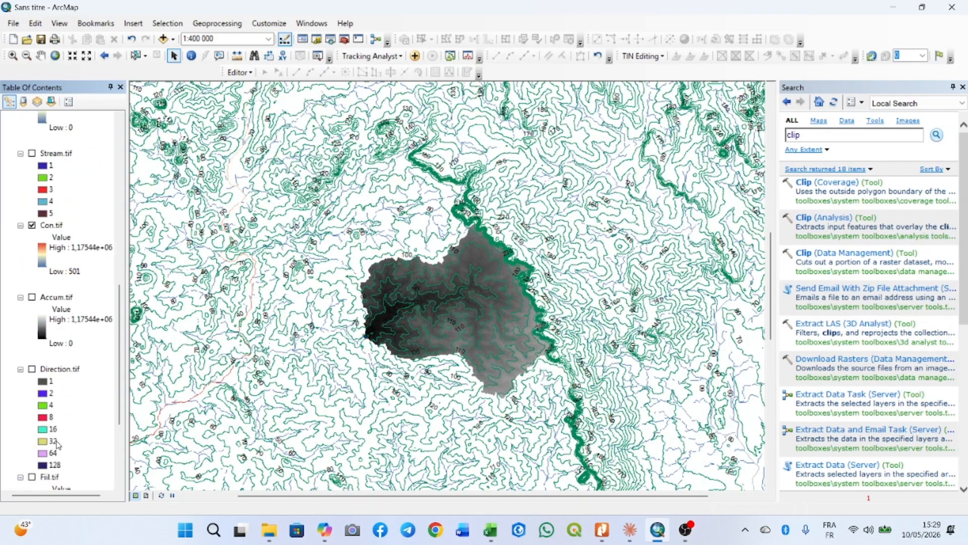
pyautogui.scroll(-1, 56, 444)
pyautogui.scroll(3, 51, 399)
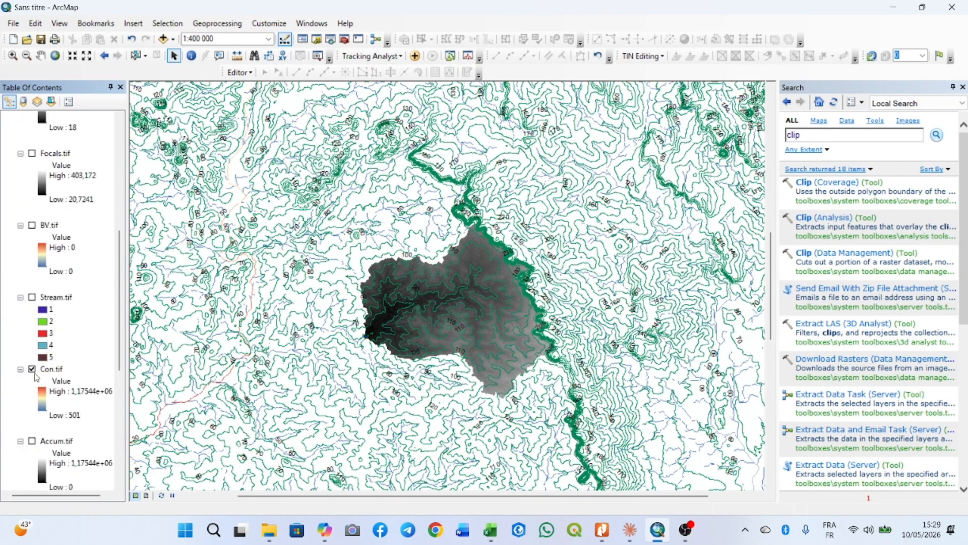
pyautogui.click(32, 368)
# Step: Hide the contour layer to examine the clipped raster alone, and show the contours again
pyautogui.scroll(4, 40, 303)
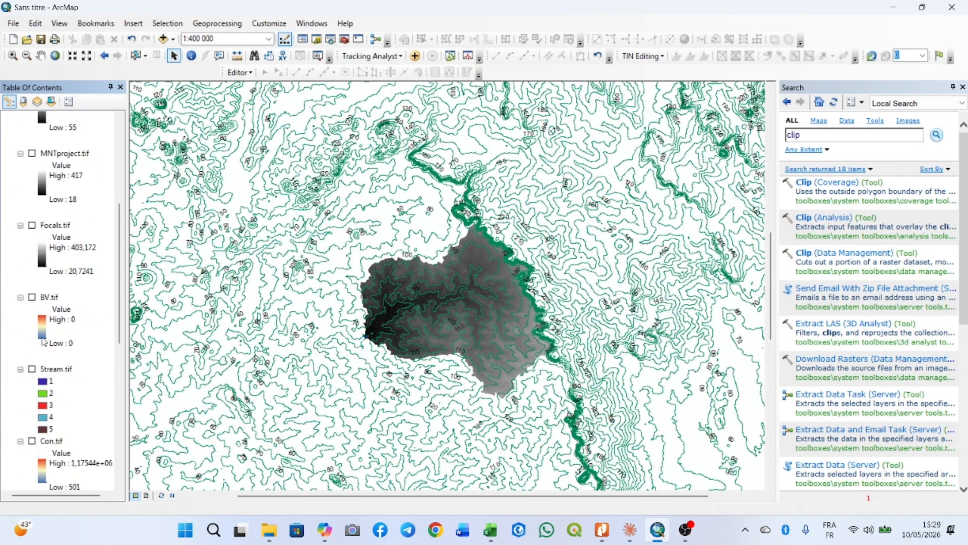
pyautogui.scroll(3, 41, 227)
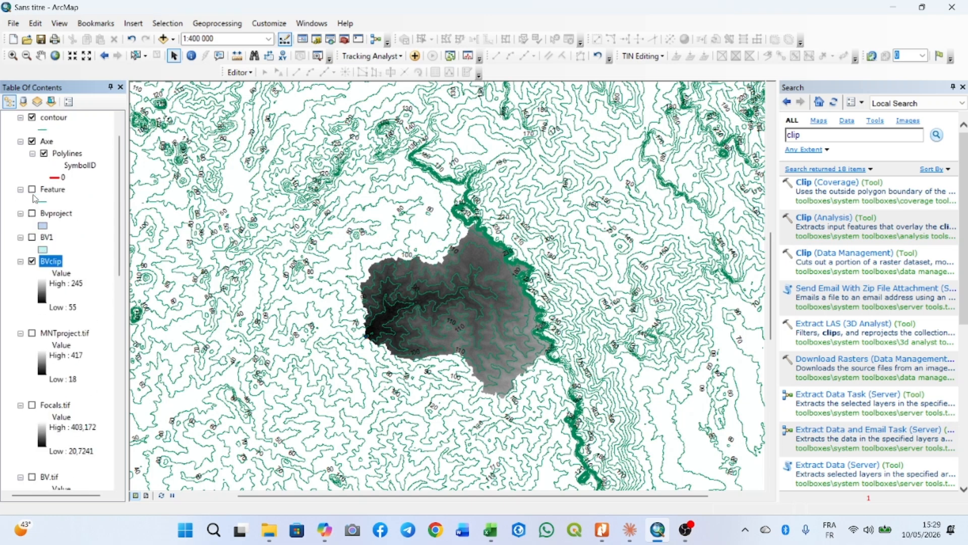
pyautogui.click(32, 154)
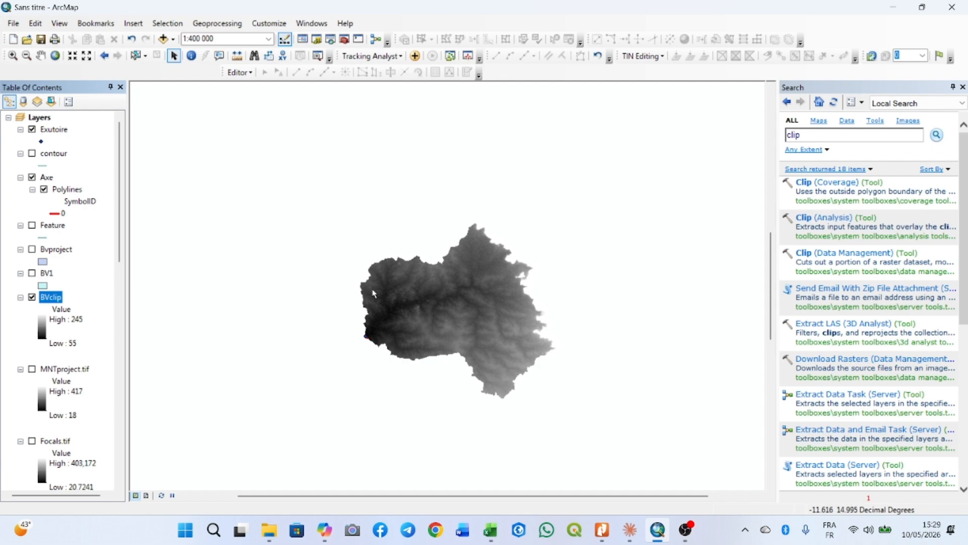
pyautogui.click(31, 153)
pyautogui.scroll(-1, 431, 211)
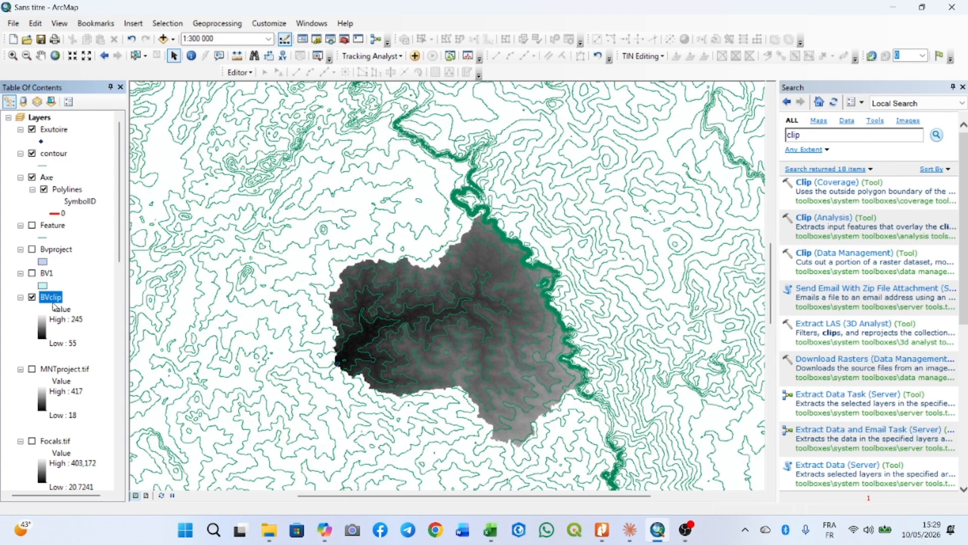
# Step: Open the attribute table of the BVclip raster to review its values, and close it
pyautogui.rightClick(52, 301)
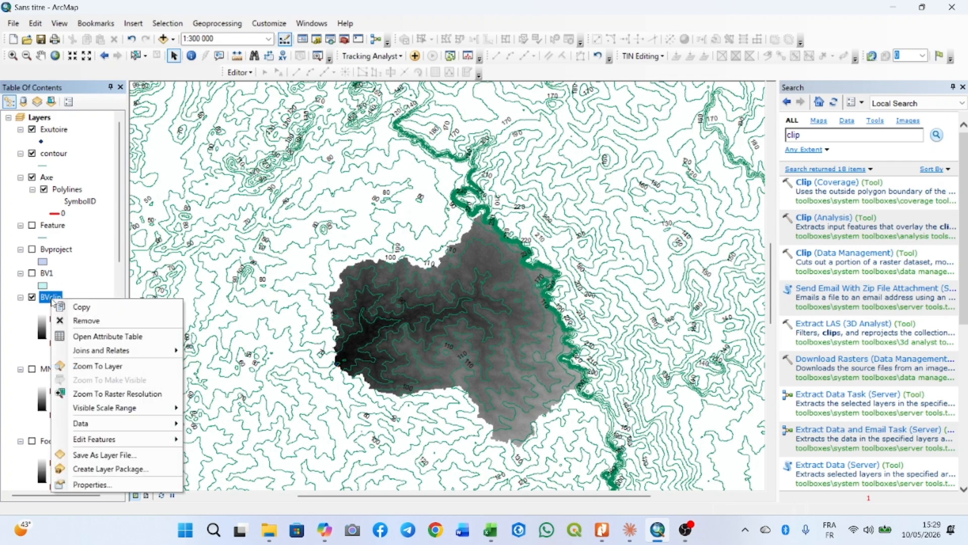
pyautogui.click(91, 339)
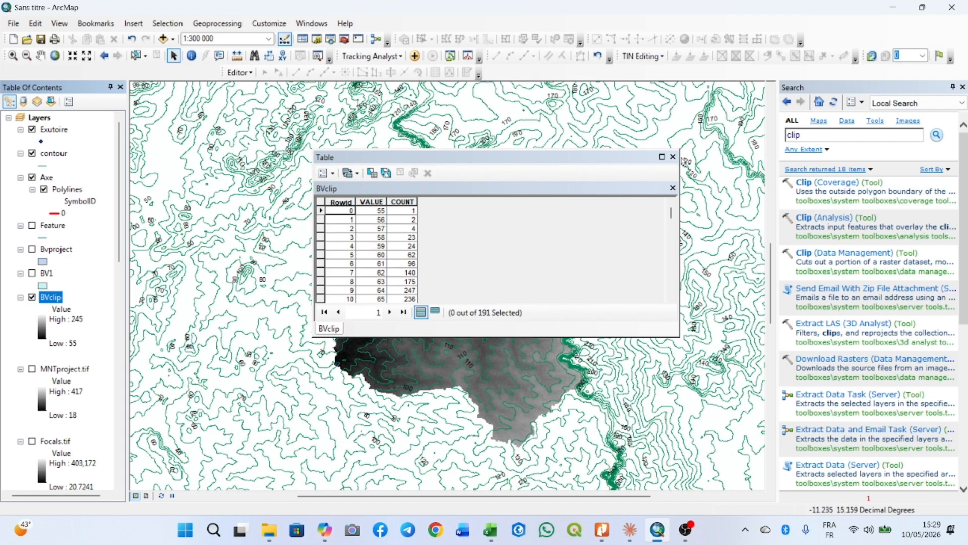
pyautogui.click(672, 157)
# Step: Change the BVclip raster's symbology to Classified with 32 classes and apply it
pyautogui.rightClick(44, 302)
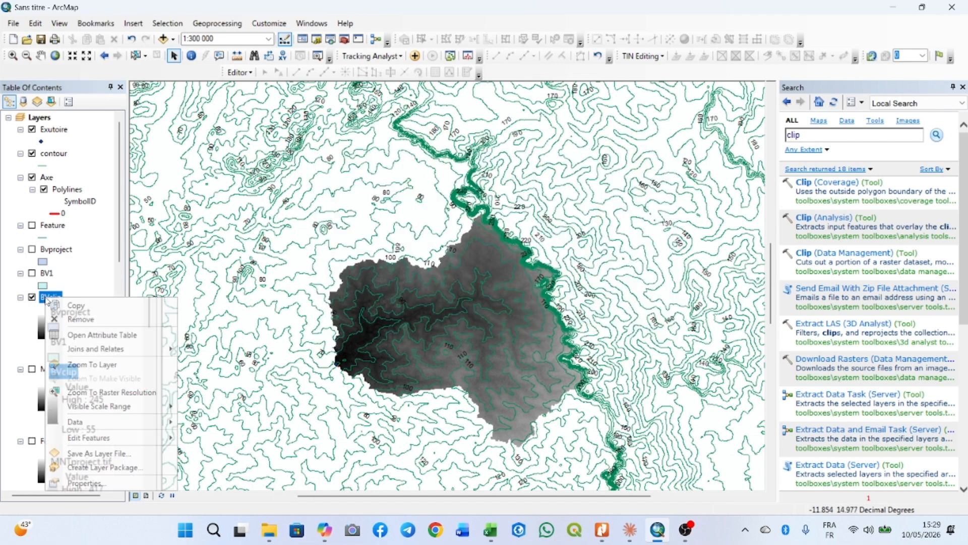
pyautogui.click(78, 482)
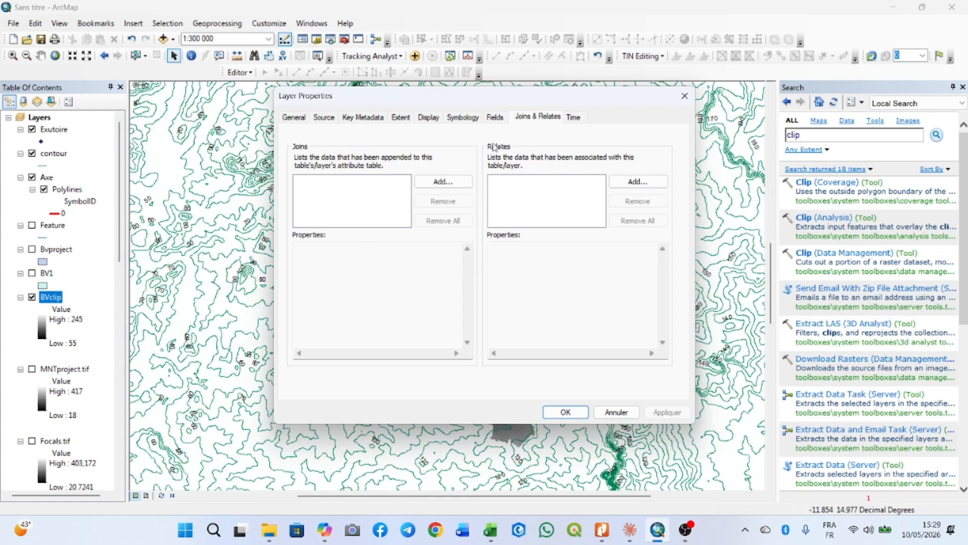
pyautogui.click(462, 117)
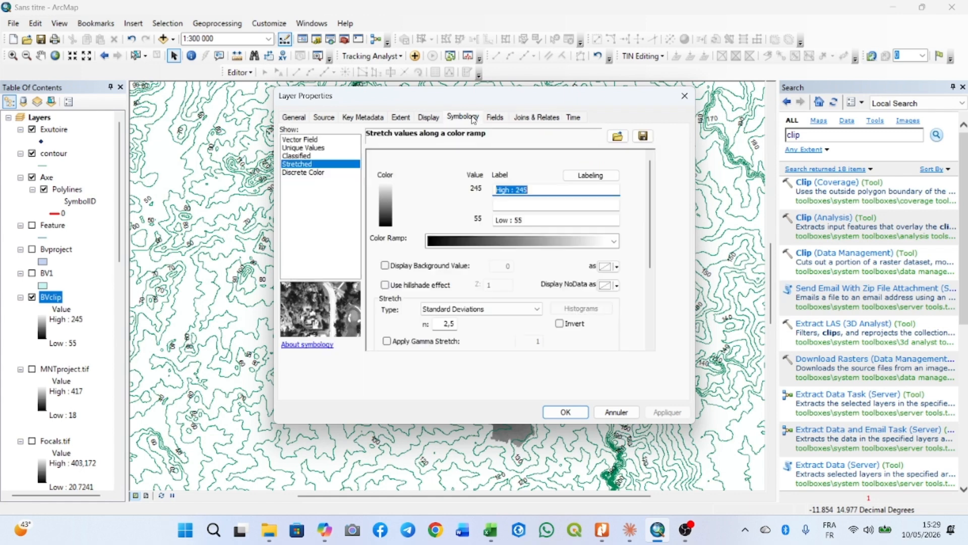
pyautogui.click(304, 156)
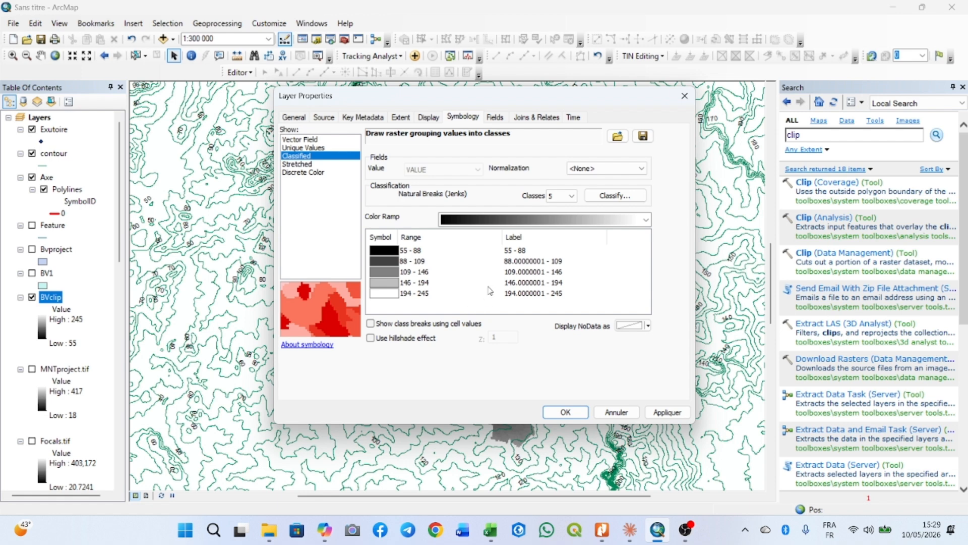
pyautogui.click(569, 197)
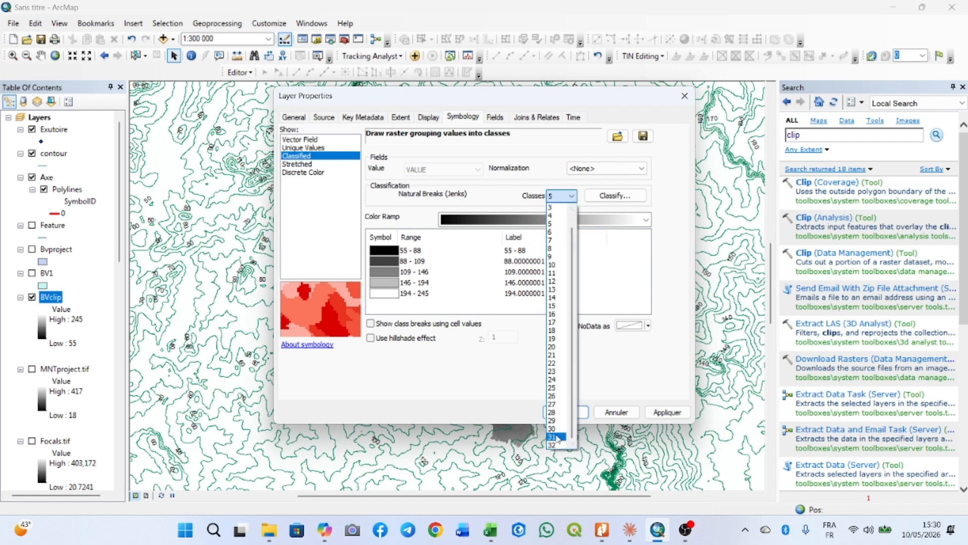
pyautogui.click(554, 445)
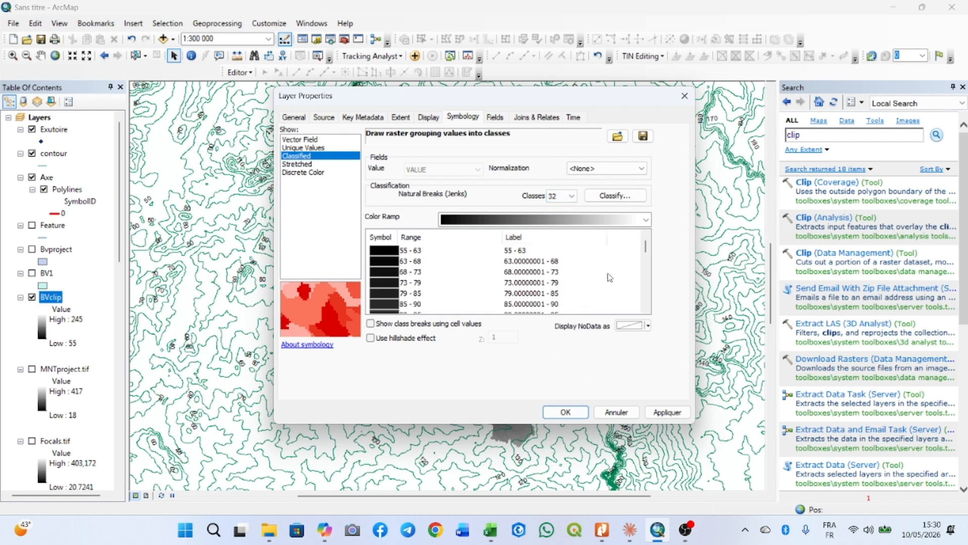
pyautogui.scroll(-4, 610, 277)
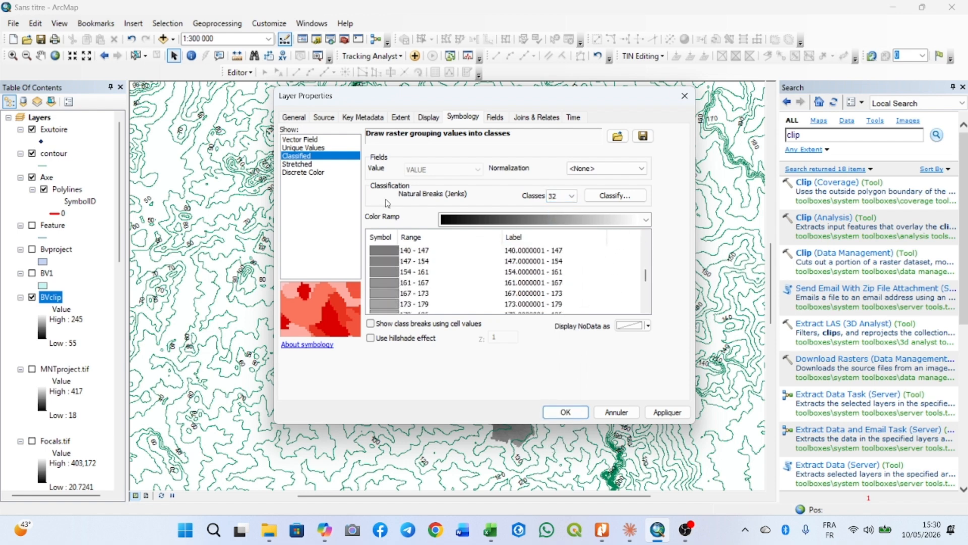
pyautogui.click(666, 412)
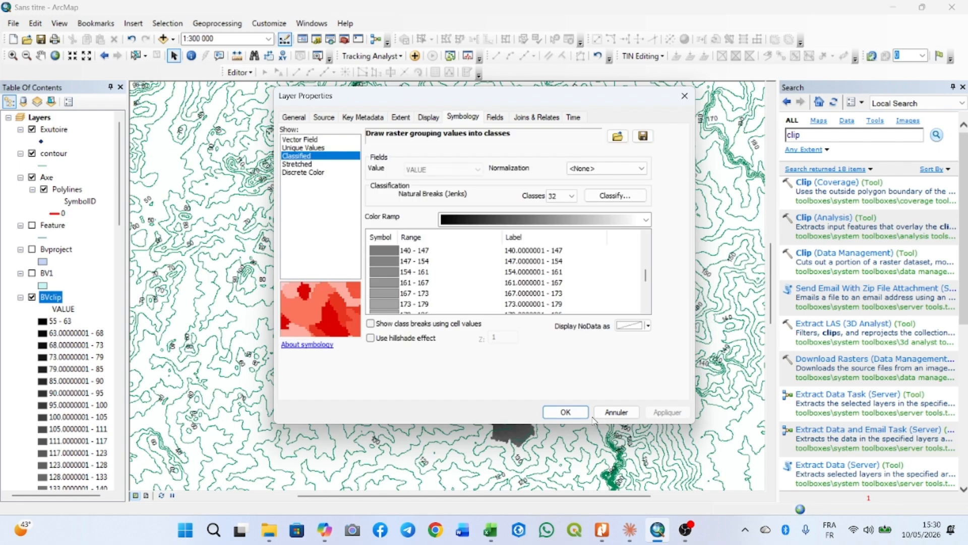
pyautogui.click(565, 412)
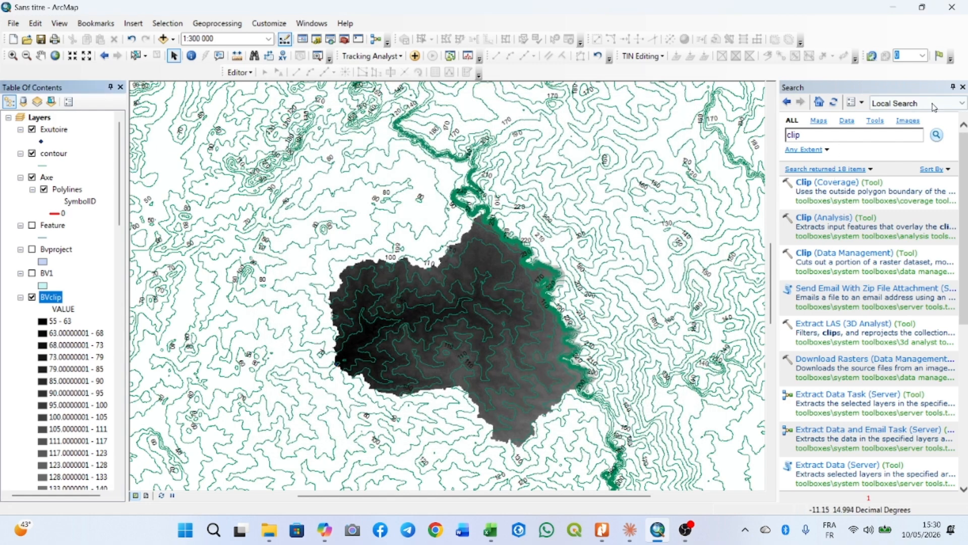
# Step: Close the search pane and open the Zonal Statistics as Table tool from the Spatial Analyst Zonal toolset
pyautogui.click(963, 88)
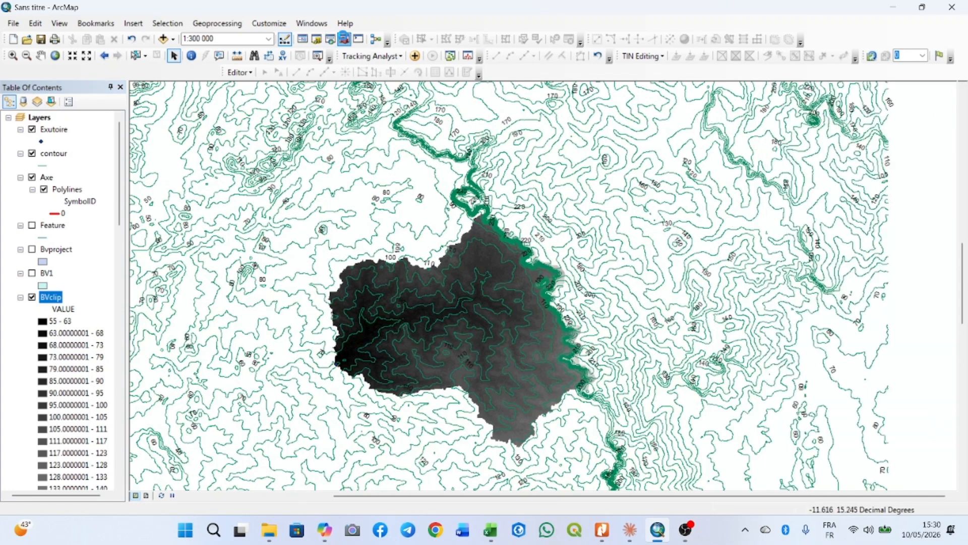
pyautogui.click(344, 39)
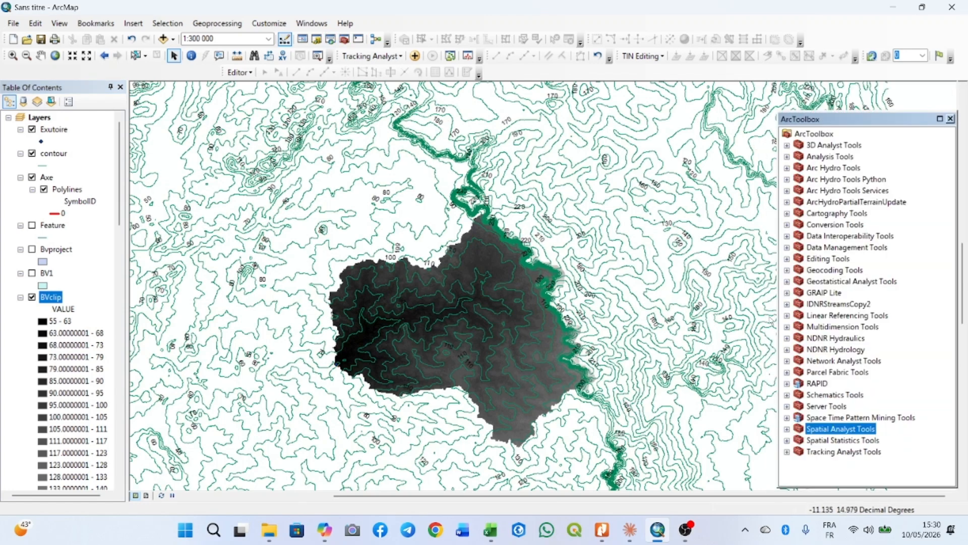
pyautogui.click(787, 429)
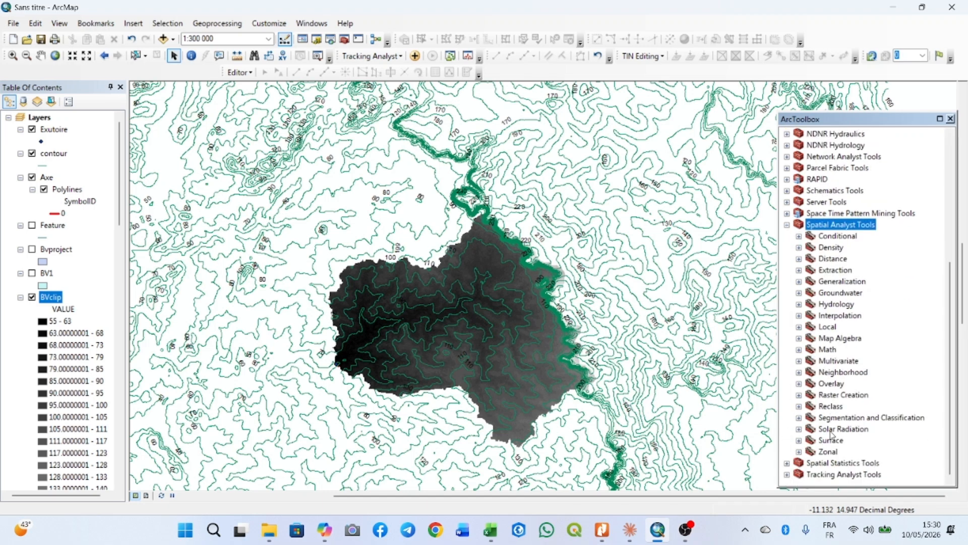
pyautogui.click(799, 451)
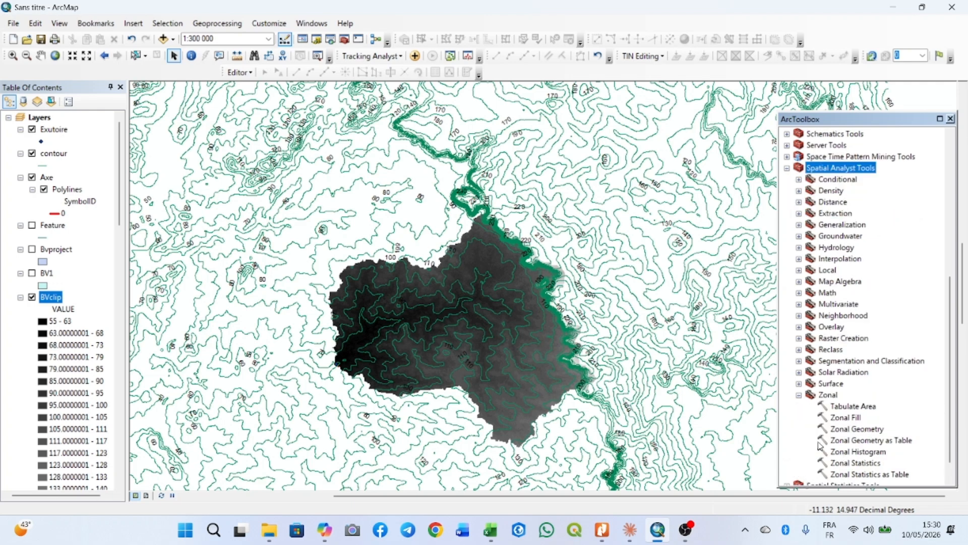
pyautogui.scroll(-1, 841, 411)
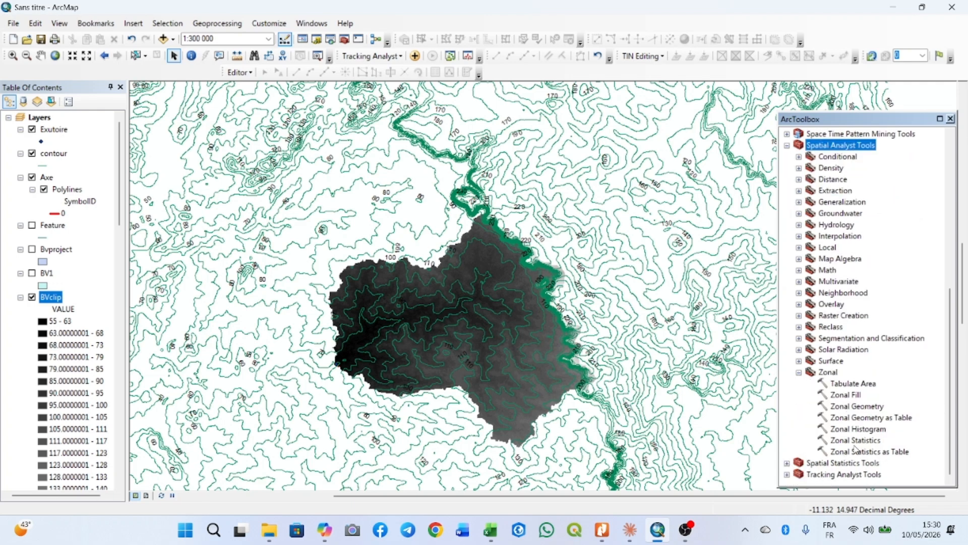
pyautogui.doubleClick(884, 454)
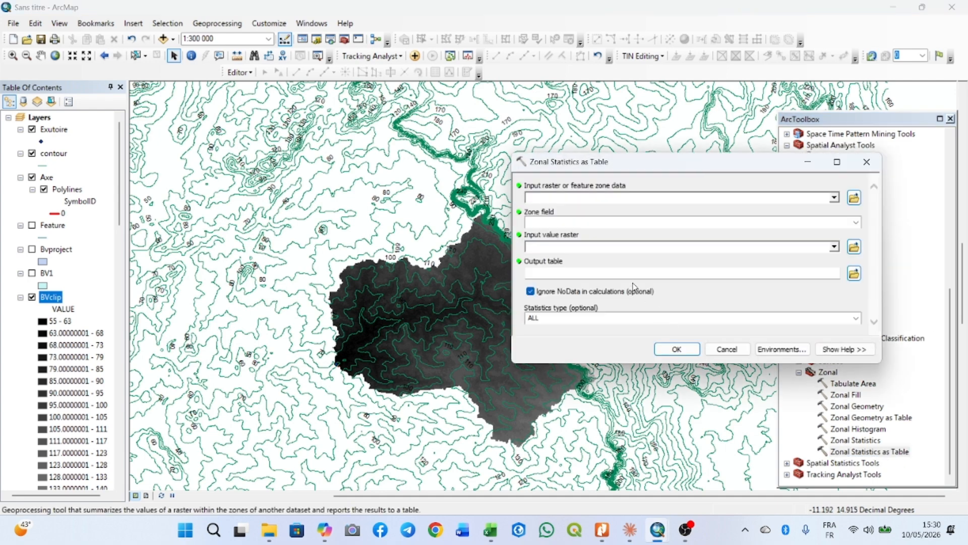
# Step: Set BVclip as both the zone data and the input value raster for the zonal statistics
pyautogui.click(834, 197)
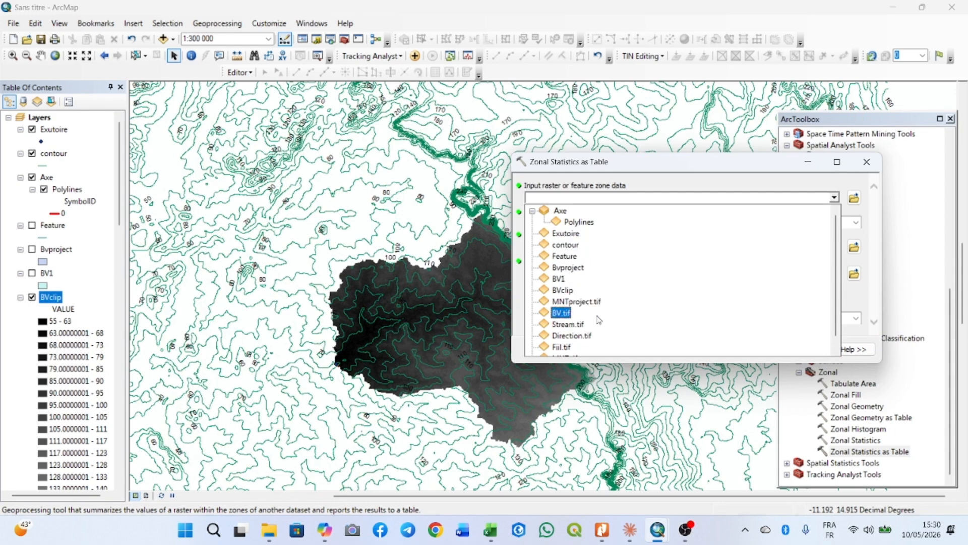
pyautogui.scroll(-1, 599, 319)
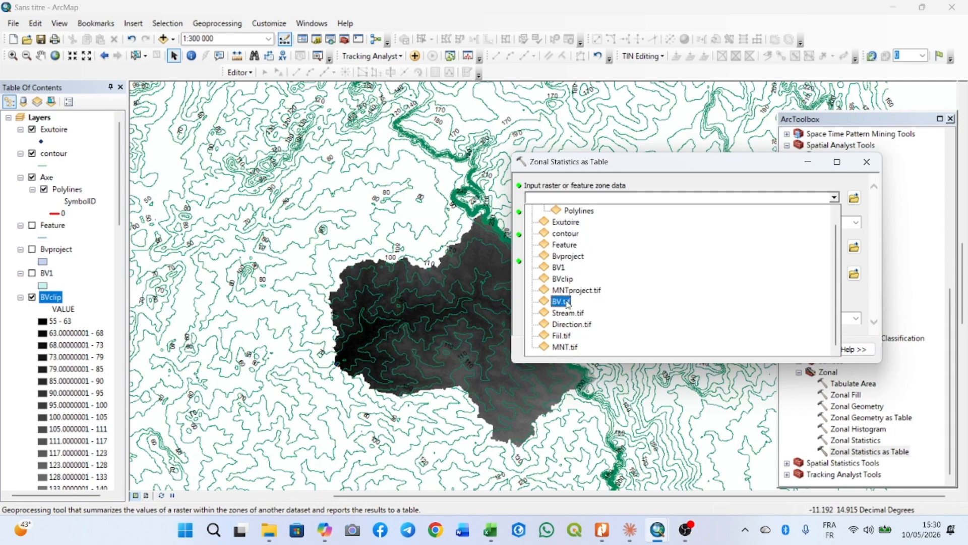
pyautogui.click(573, 283)
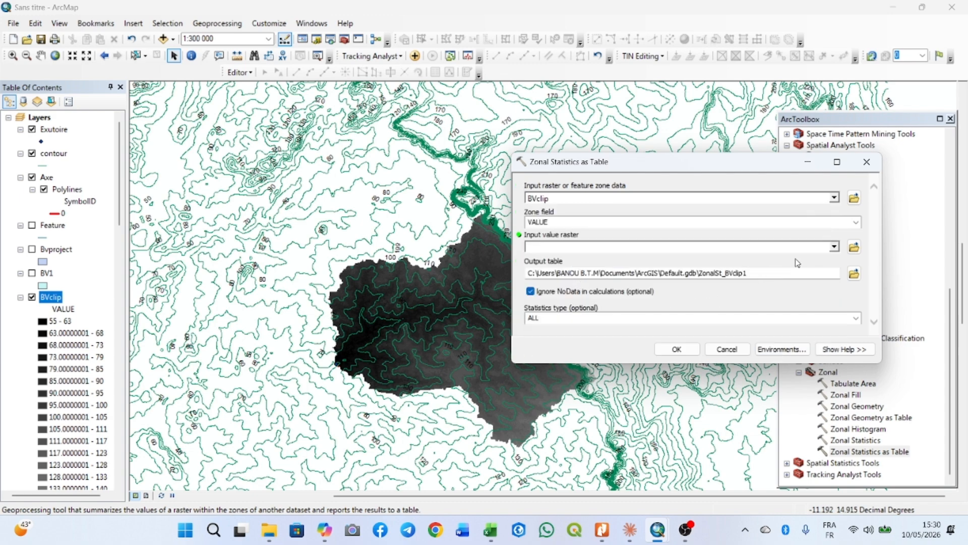
pyautogui.click(834, 247)
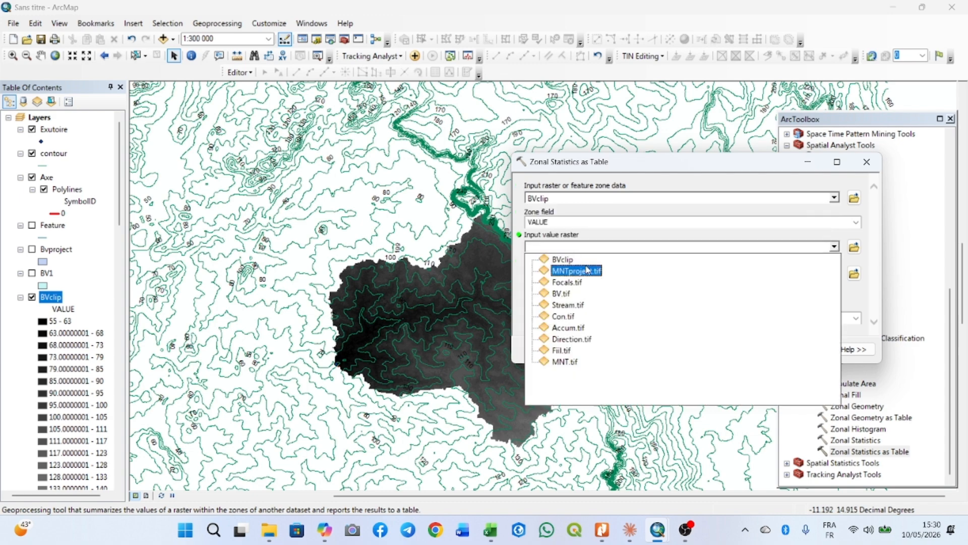
pyautogui.click(564, 259)
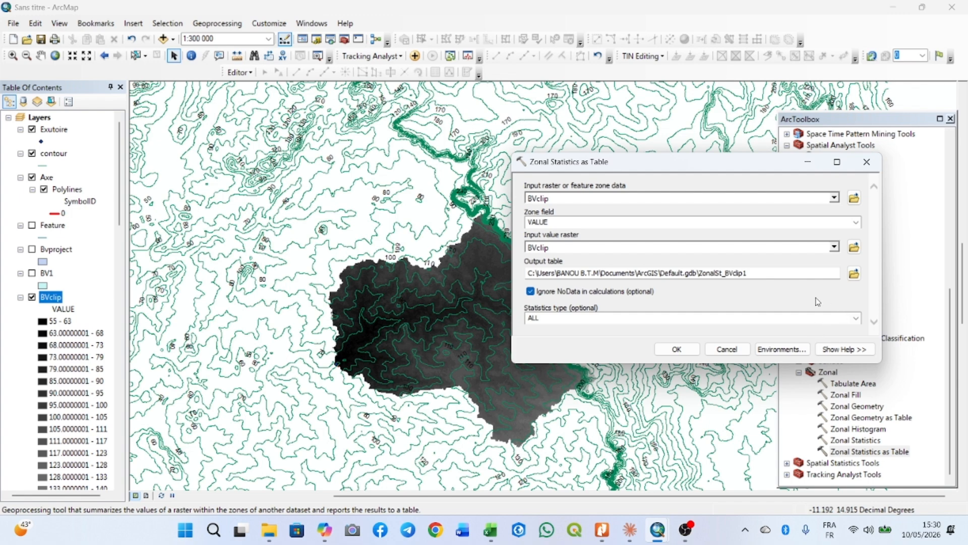
# Step: Name the output table Zonal in the Delimitation BV folder and run the zonal statistics with all statistics types
pyautogui.click(854, 273)
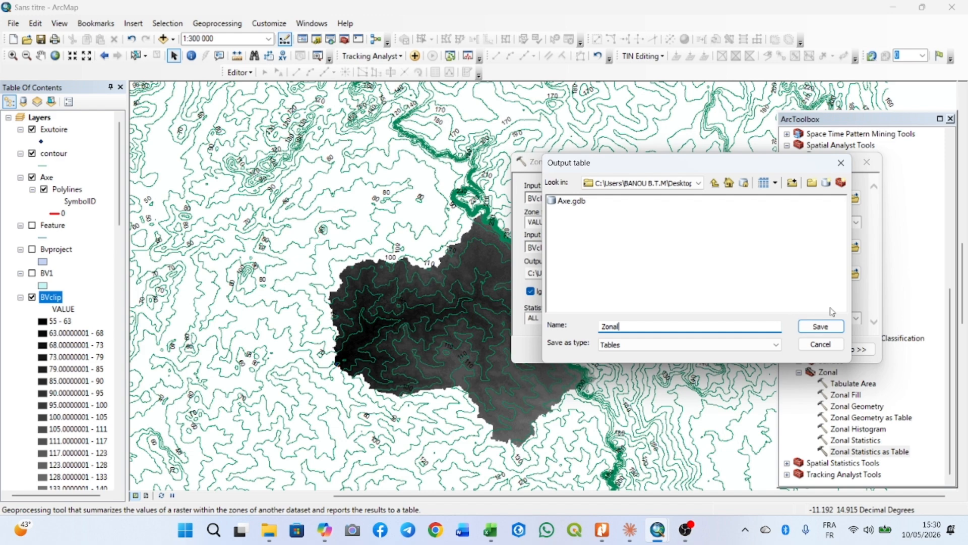
pyautogui.click(820, 326)
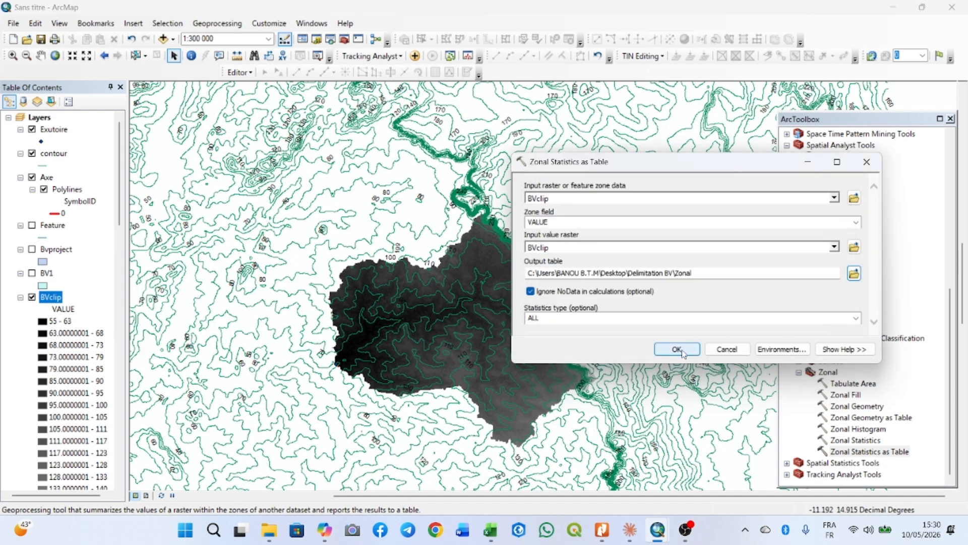
pyautogui.click(677, 349)
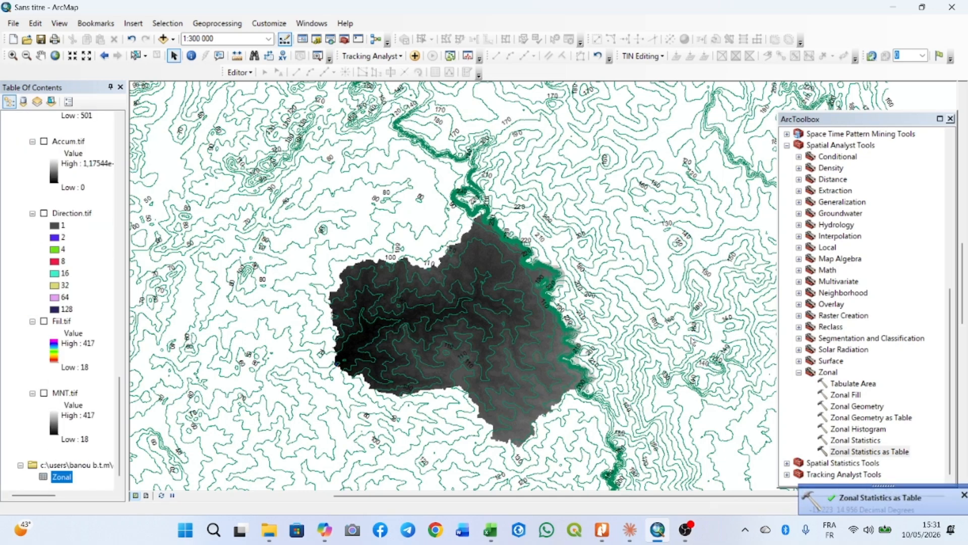
# Step: Open the Zonal table to review the area per elevation value, highlight its first record, and close it
pyautogui.scroll(2, 121, 309)
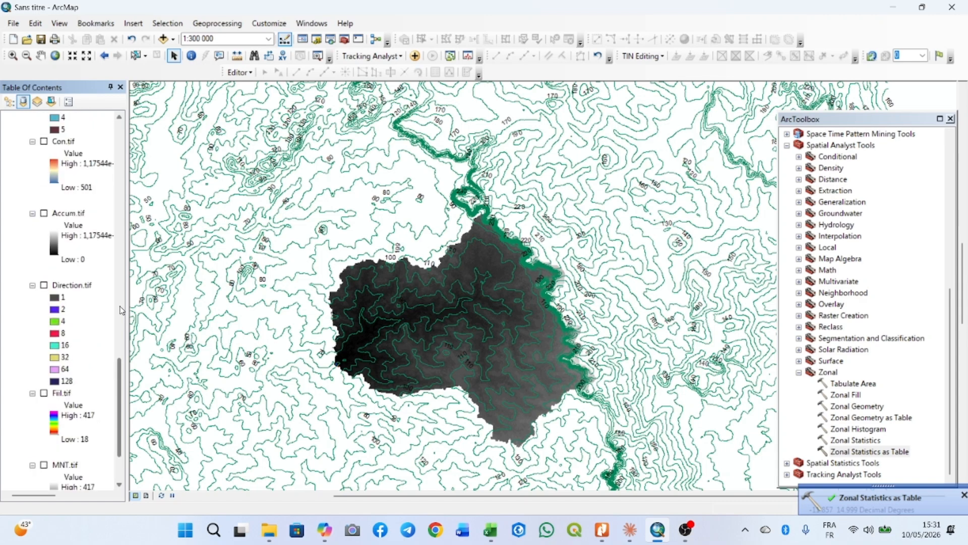
pyautogui.scroll(15, 121, 310)
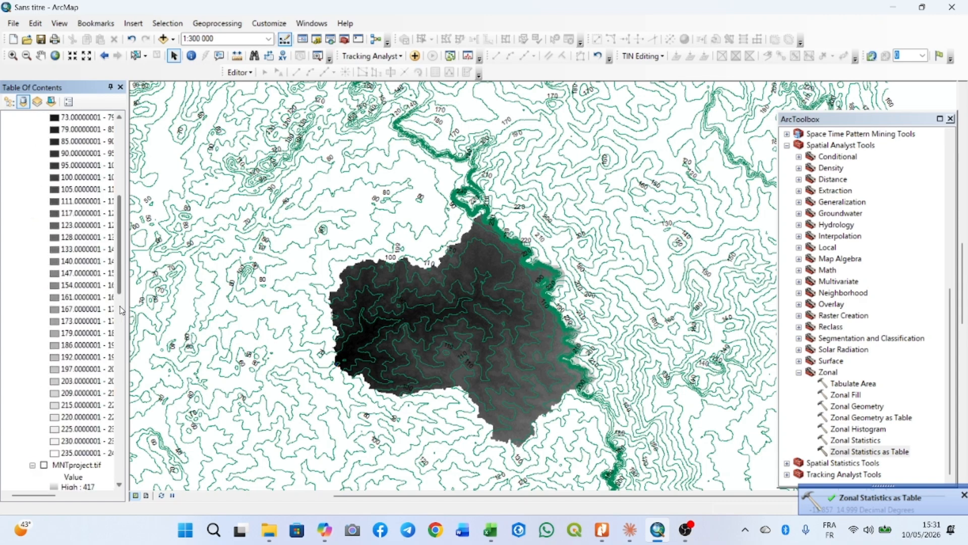
pyautogui.scroll(8, 121, 309)
pyautogui.scroll(-6, 121, 309)
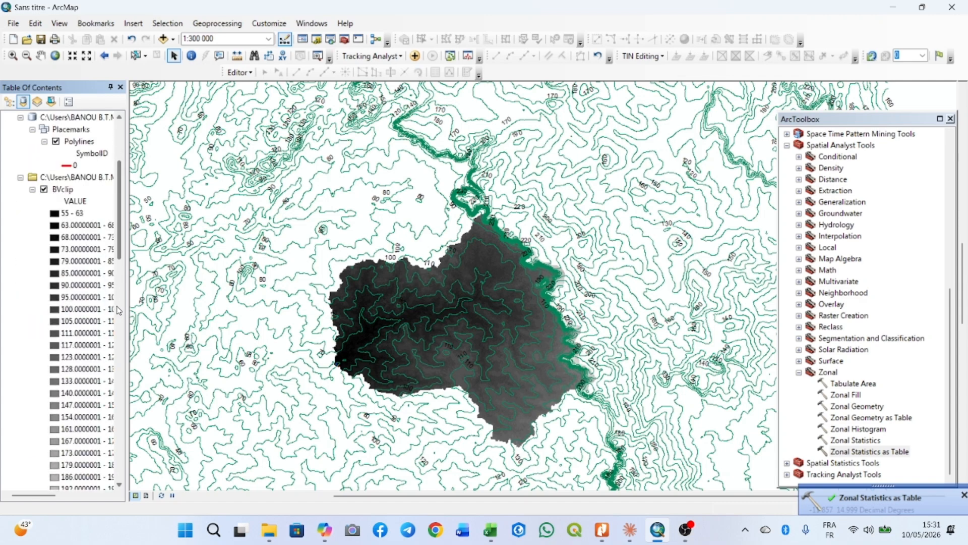
pyautogui.scroll(-20, 108, 313)
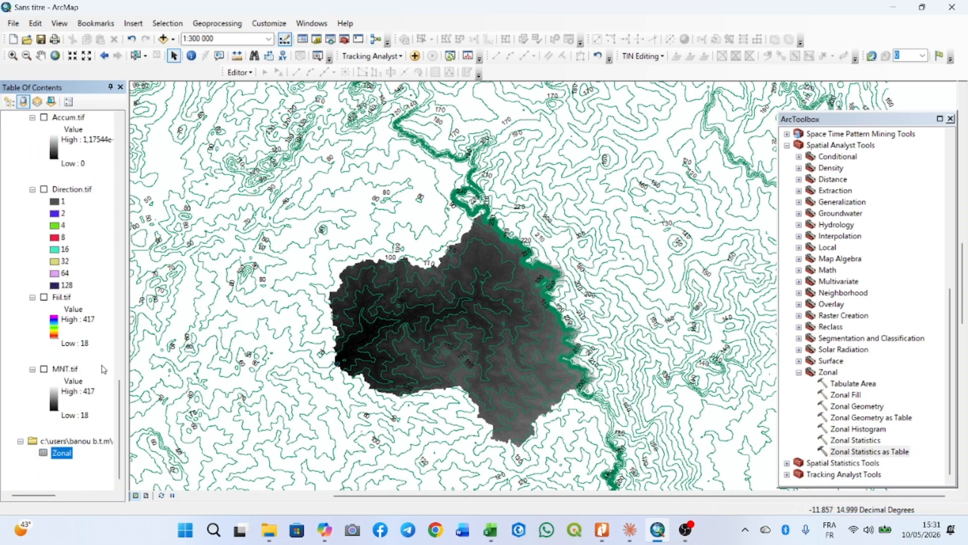
pyautogui.rightClick(57, 454)
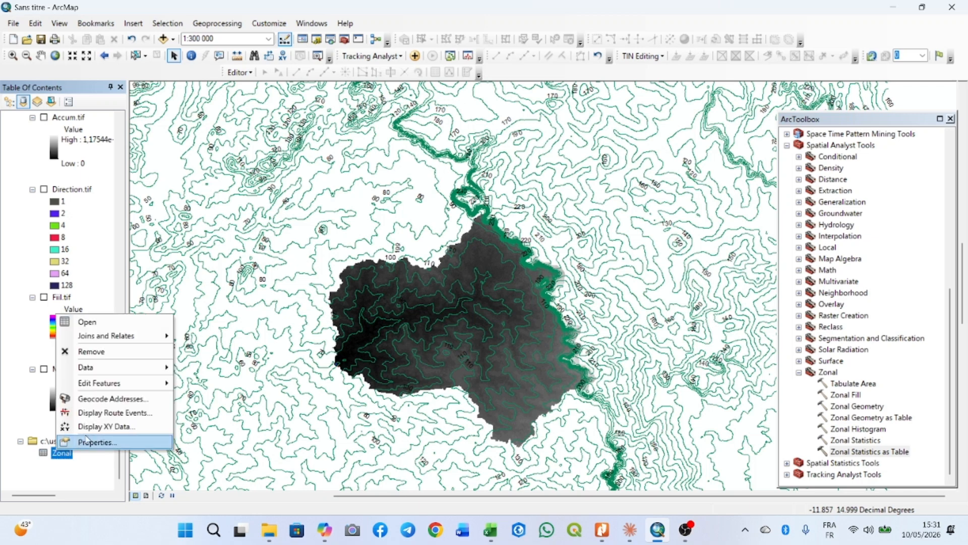
pyautogui.moveTo(93, 339)
pyautogui.click(92, 321)
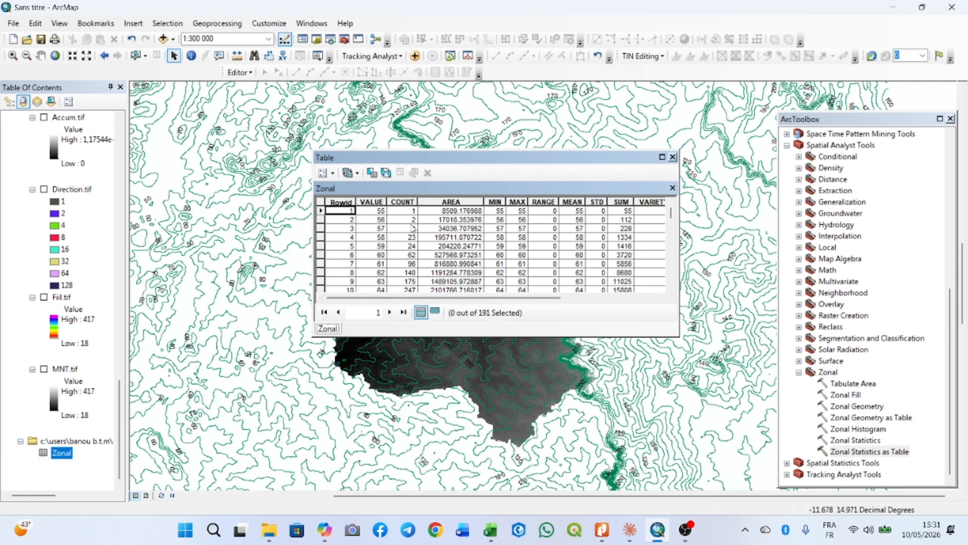
pyautogui.click(319, 210)
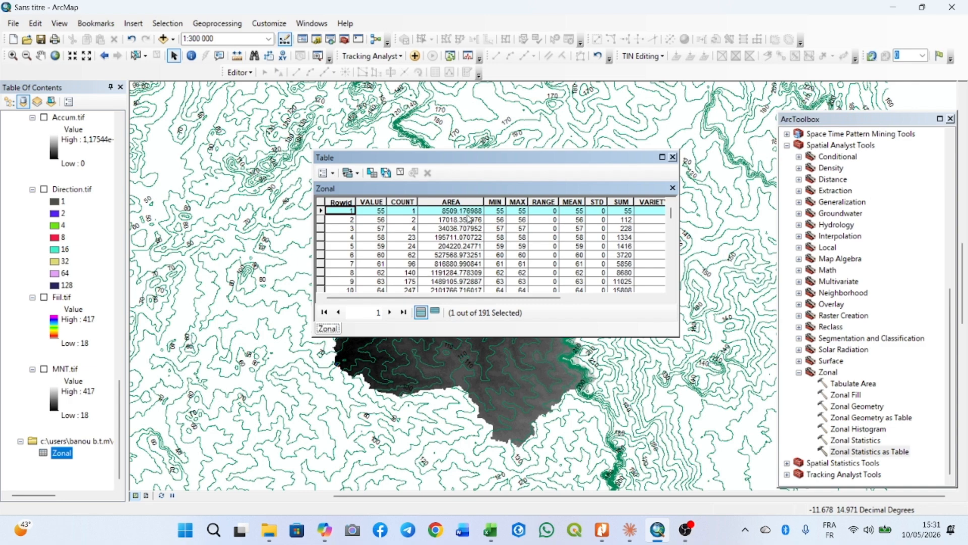
pyautogui.click(672, 157)
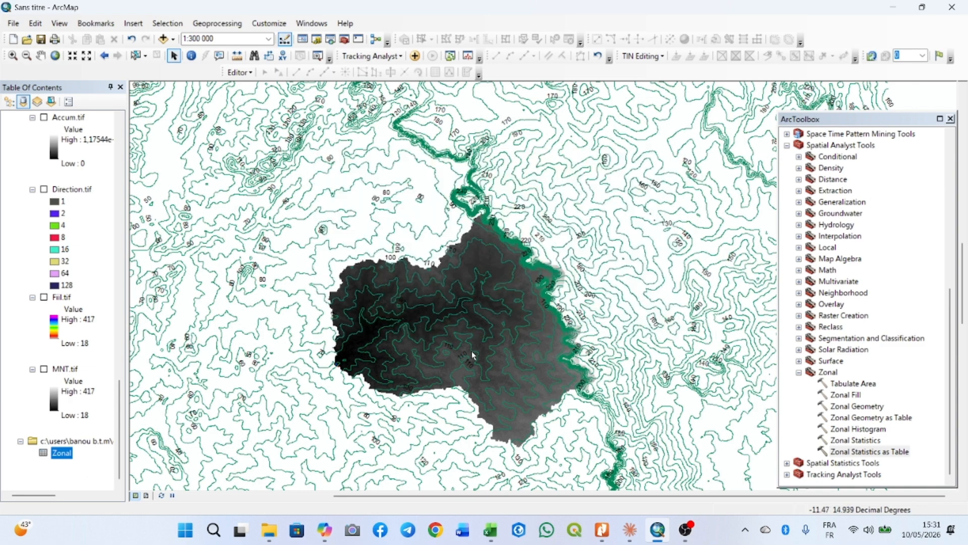
# Step: Start exporting all records of the Zonal table and set the output type to Text File
pyautogui.rightClick(60, 457)
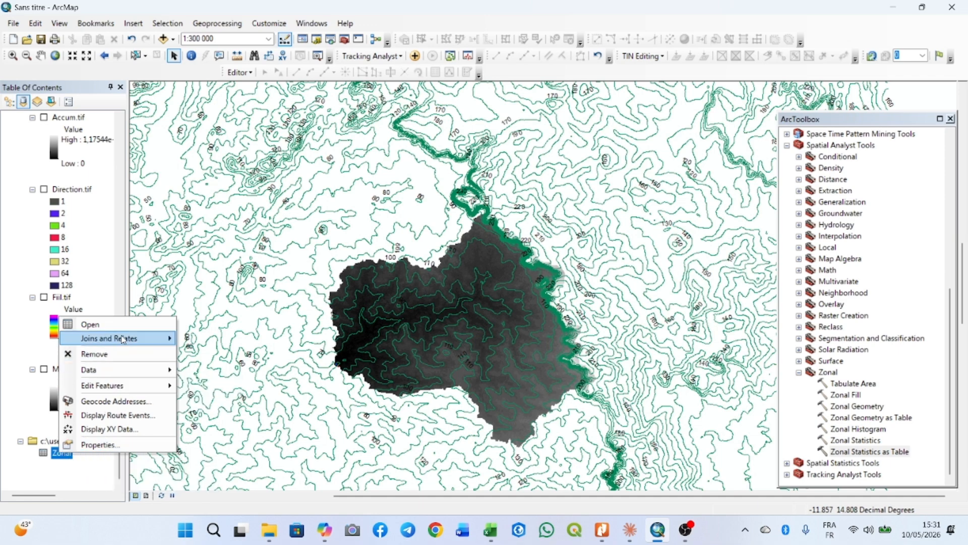
pyautogui.moveTo(108, 375)
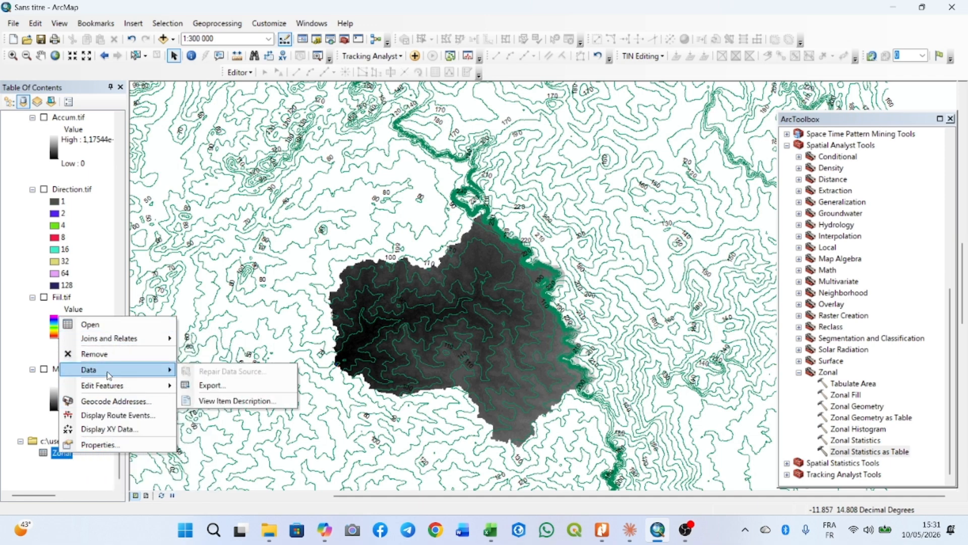
pyautogui.click(212, 385)
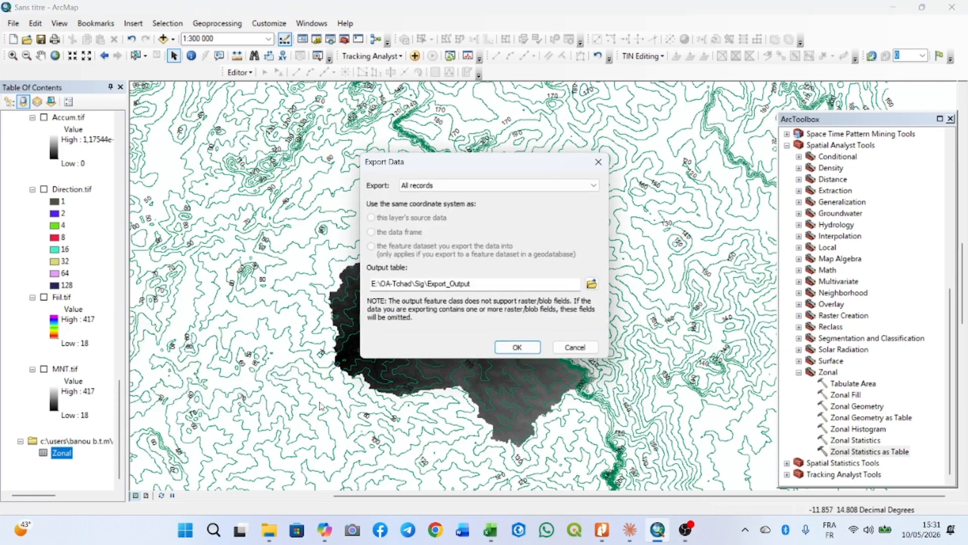
pyautogui.click(593, 283)
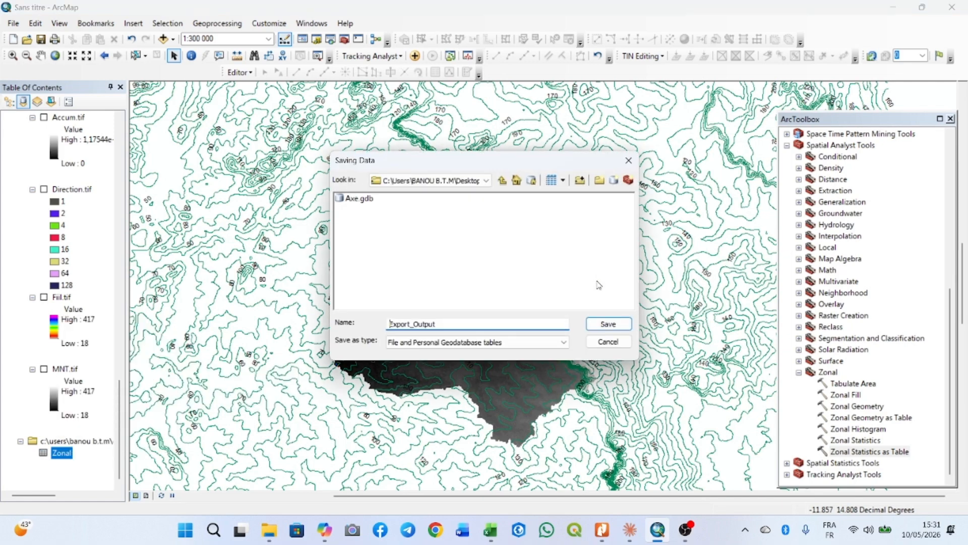
pyautogui.click(506, 181)
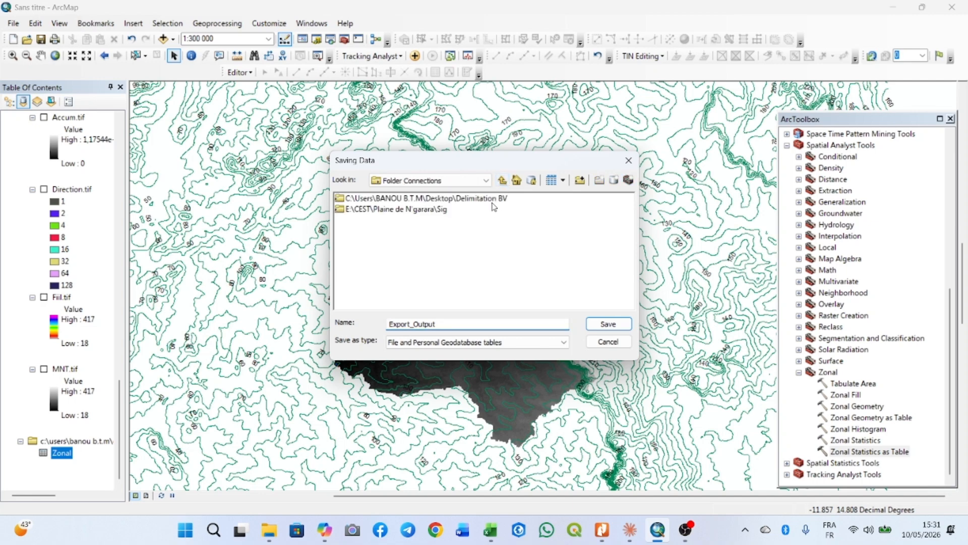
pyautogui.click(501, 200)
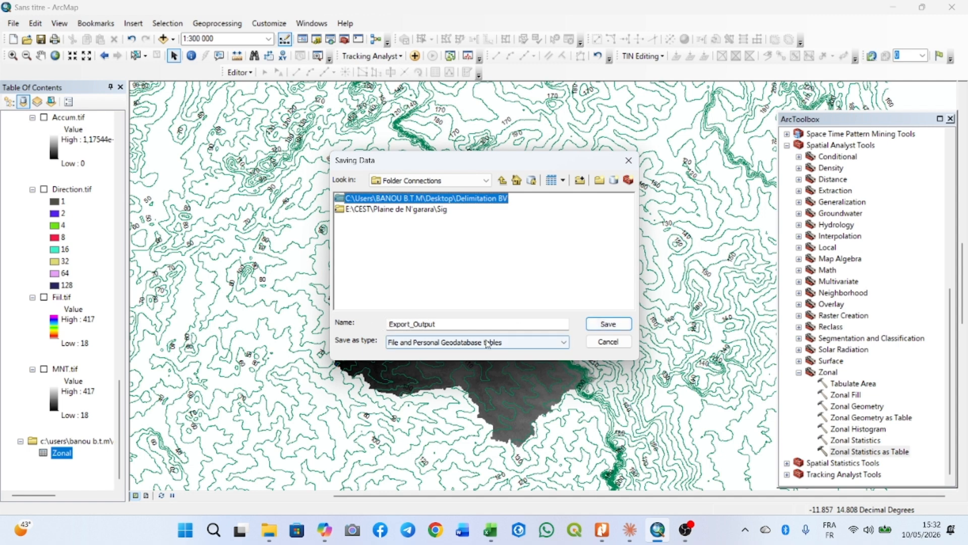
pyautogui.click(515, 341)
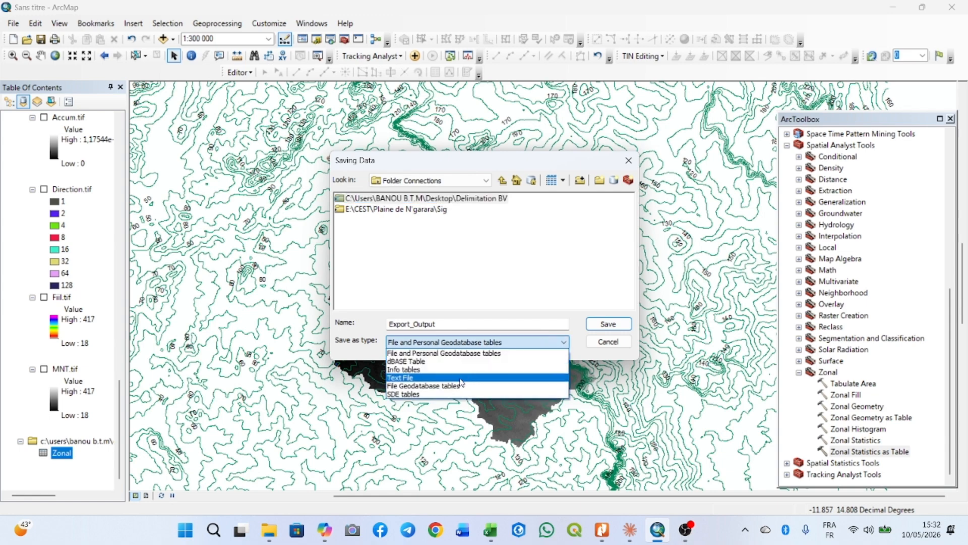
pyautogui.click(460, 379)
pyautogui.click(547, 344)
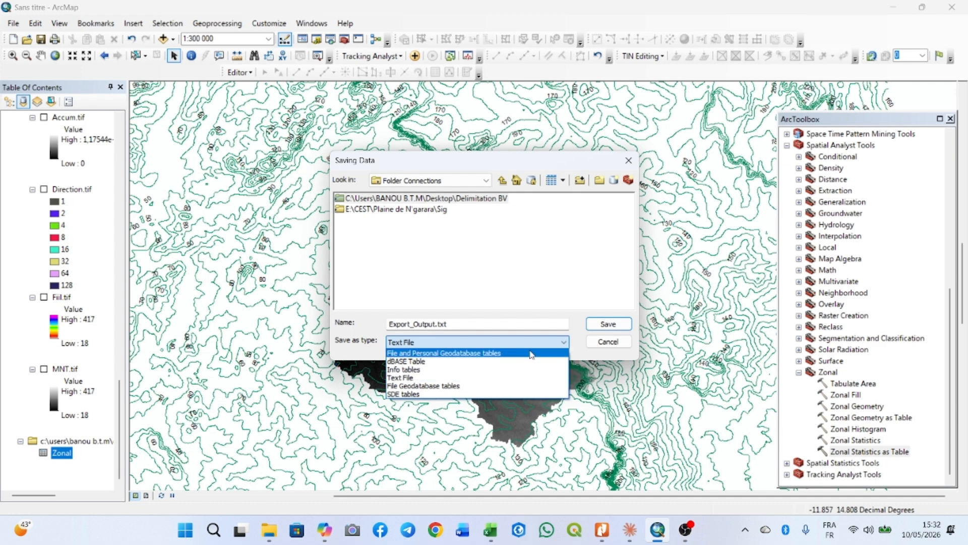
pyautogui.click(439, 378)
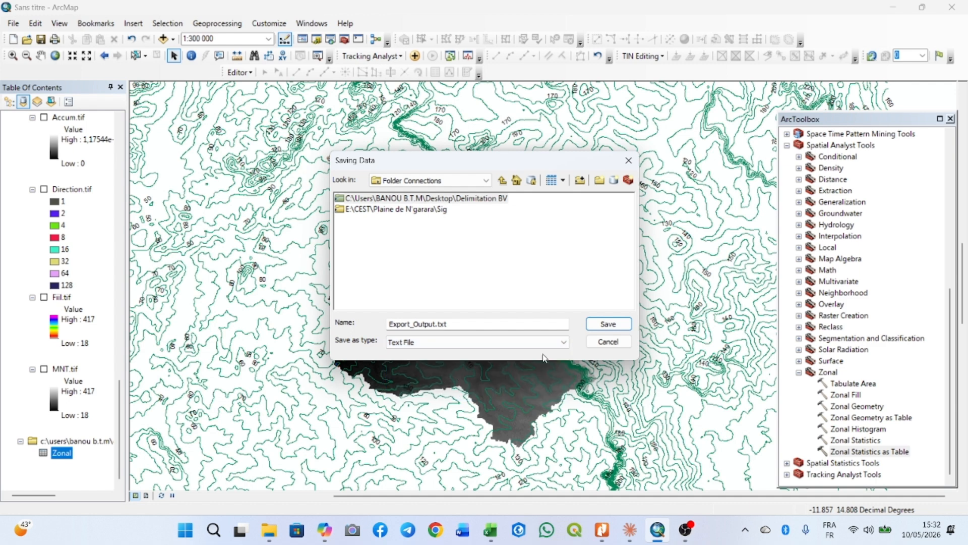
# Step: Export the table as Export_Output.txt into the Delimitation BV folder without adding it to the map
pyautogui.click(600, 325)
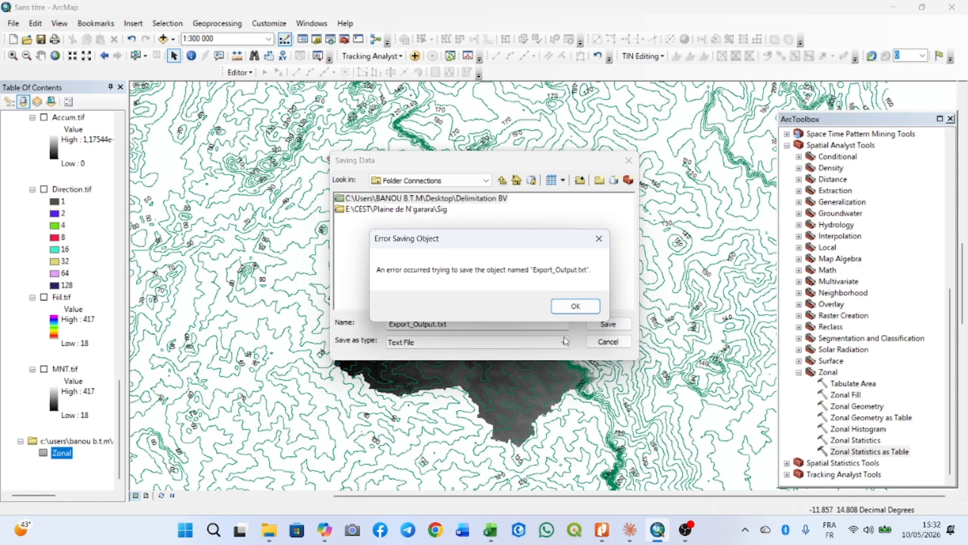
pyautogui.click(580, 308)
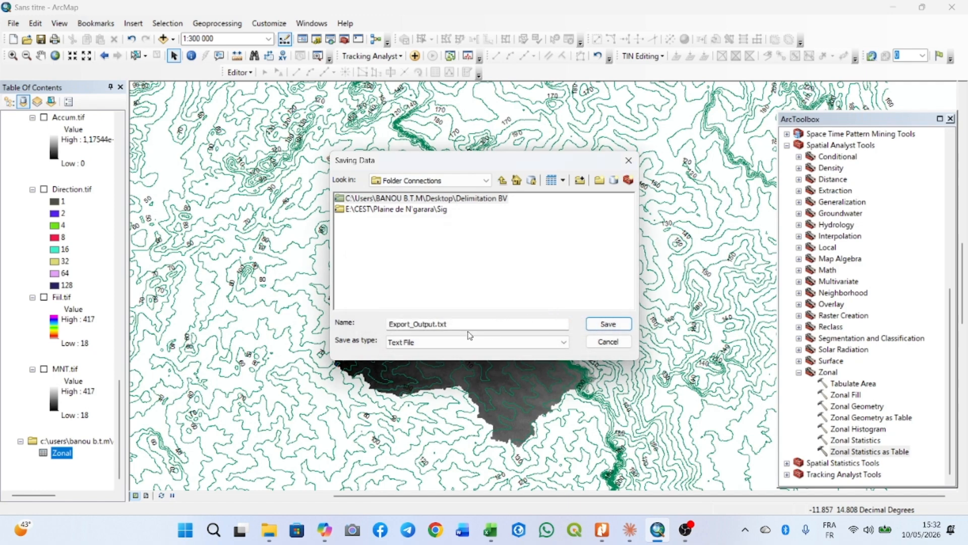
pyautogui.doubleClick(500, 203)
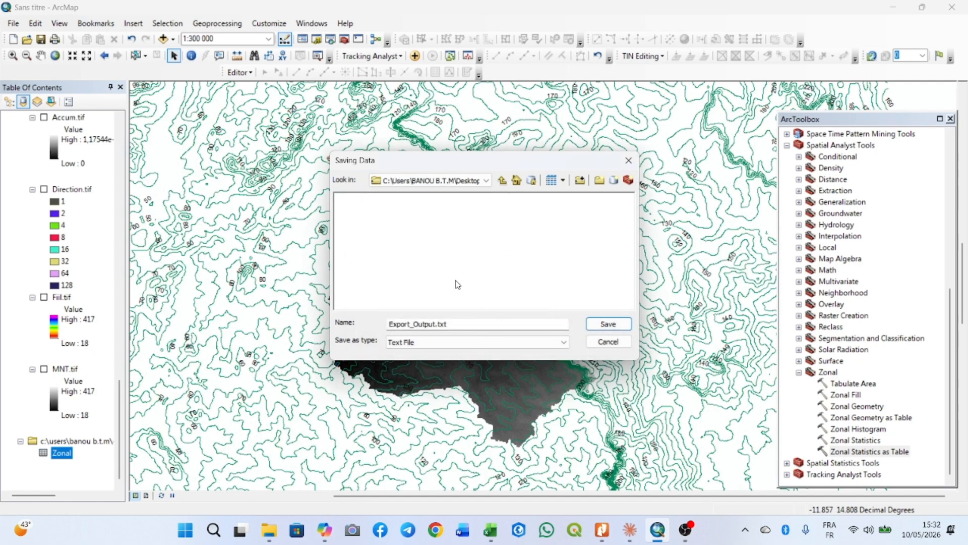
pyautogui.click(607, 323)
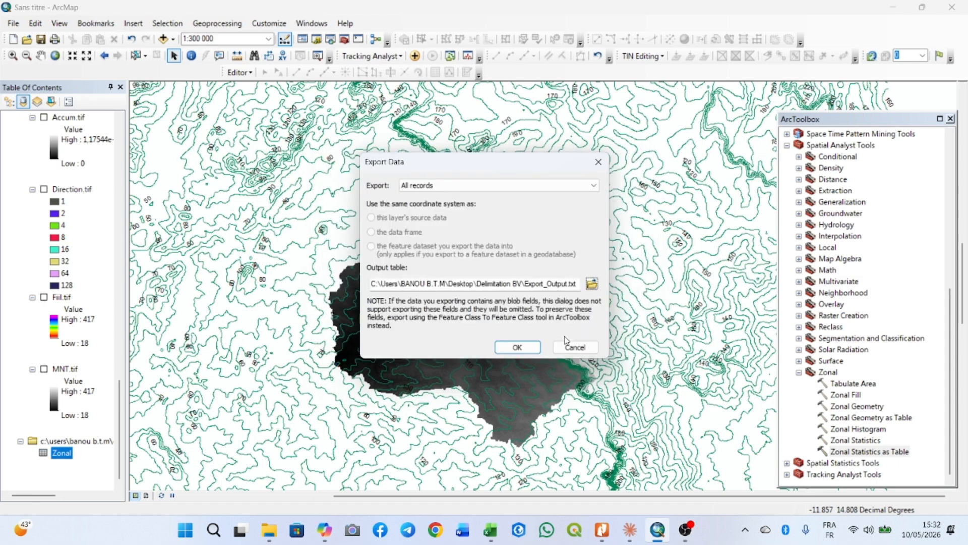
pyautogui.click(535, 349)
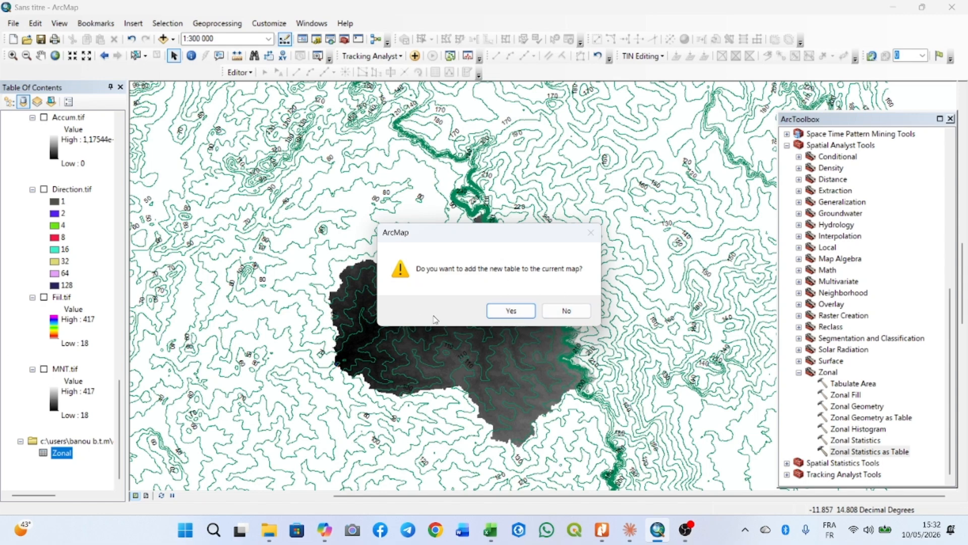
pyautogui.click(577, 317)
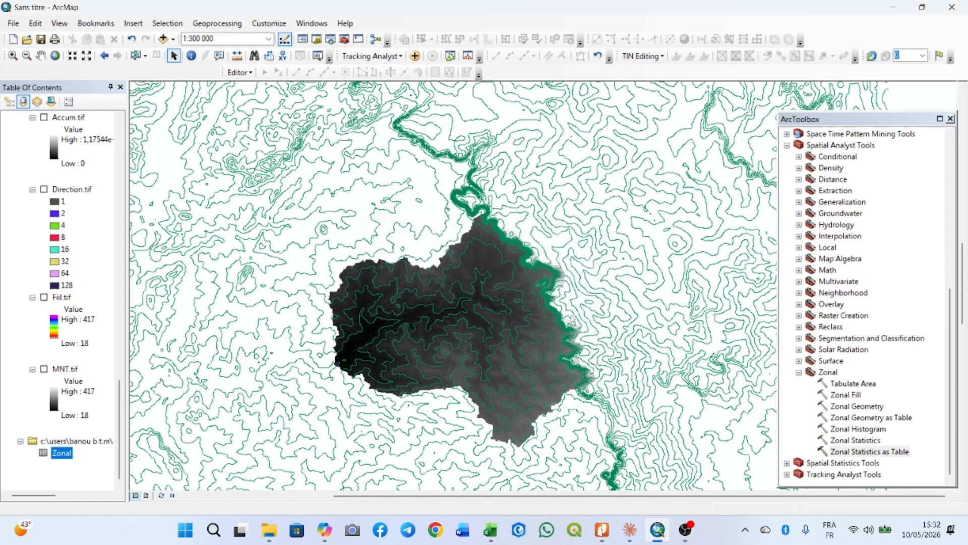